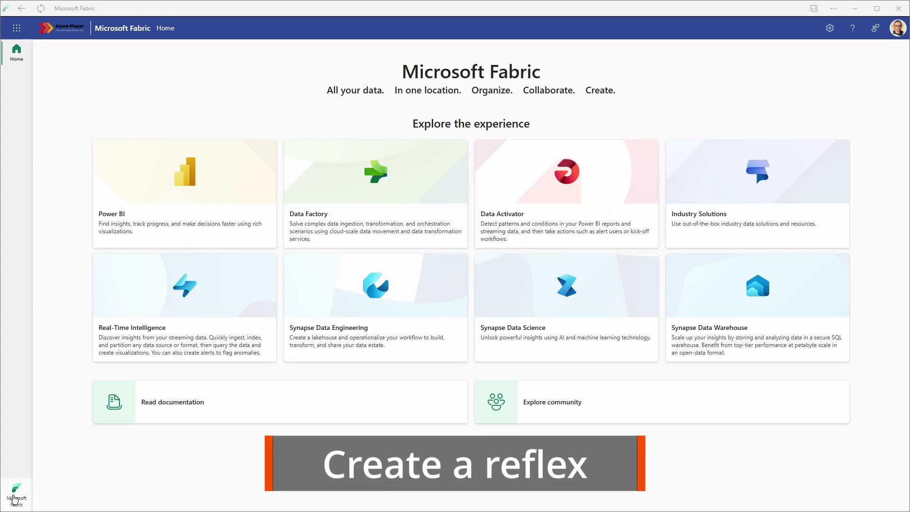
# Switch to the Data Activator experience and open the mslearn-fabric workspace.
pyautogui.click(16, 492)
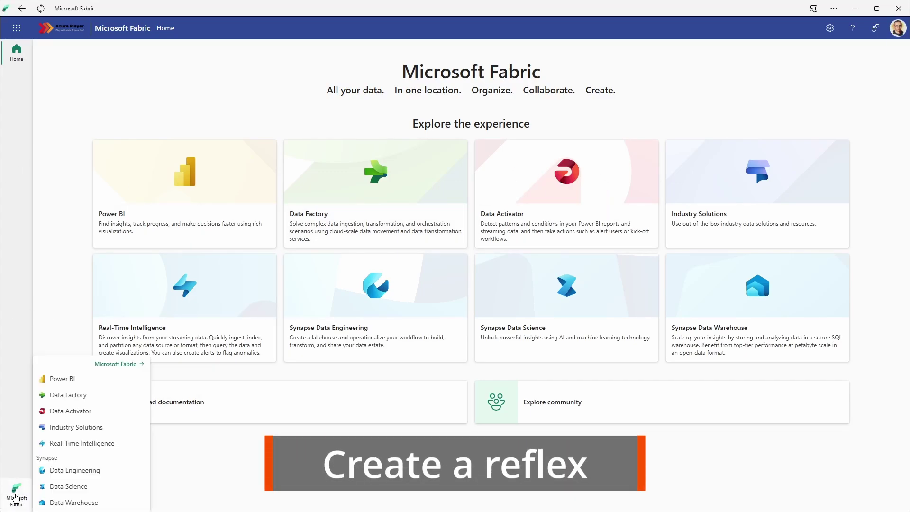
pyautogui.click(100, 412)
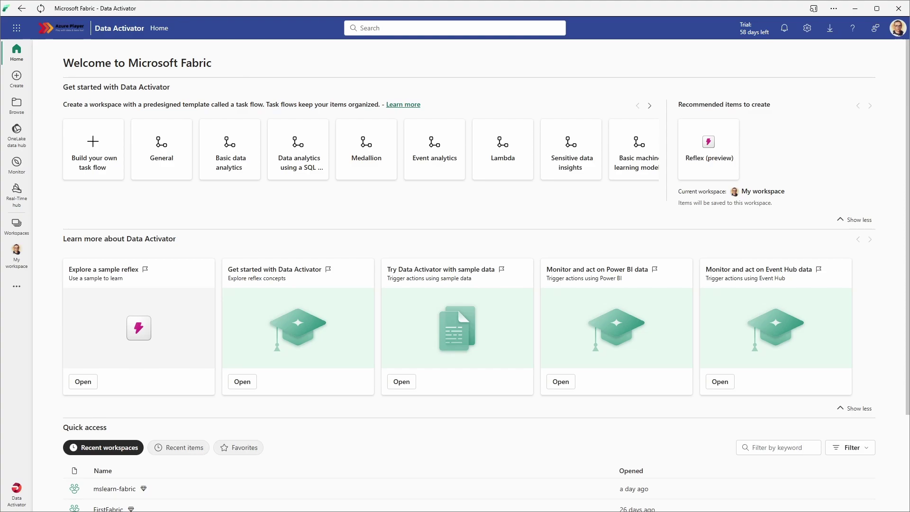
pyautogui.click(18, 233)
pyautogui.click(73, 229)
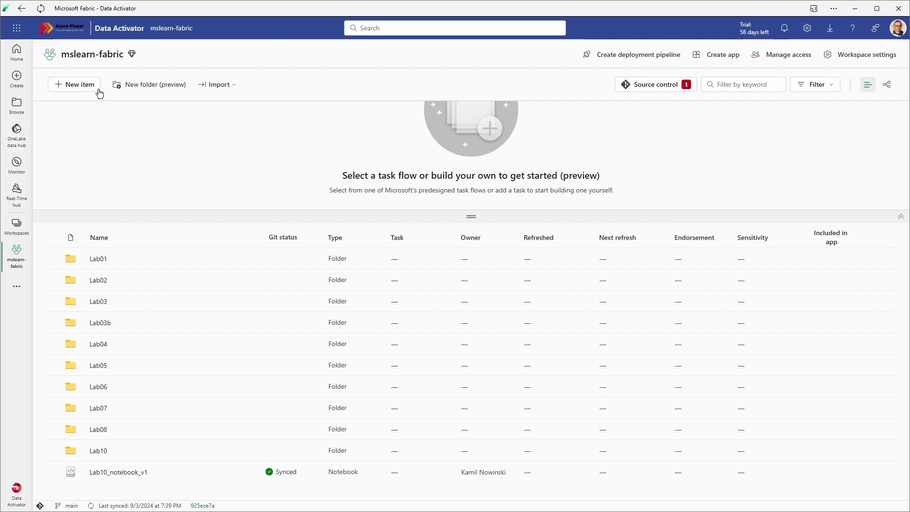
# Create a new Reflex (preview) item in the workspace and load it with the sample data.
pyautogui.click(83, 89)
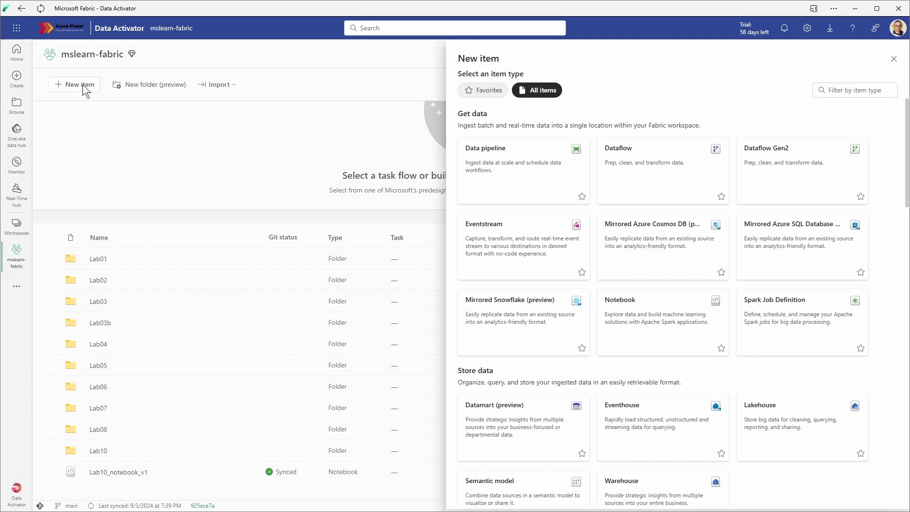
pyautogui.click(837, 90)
pyautogui.write('ref')
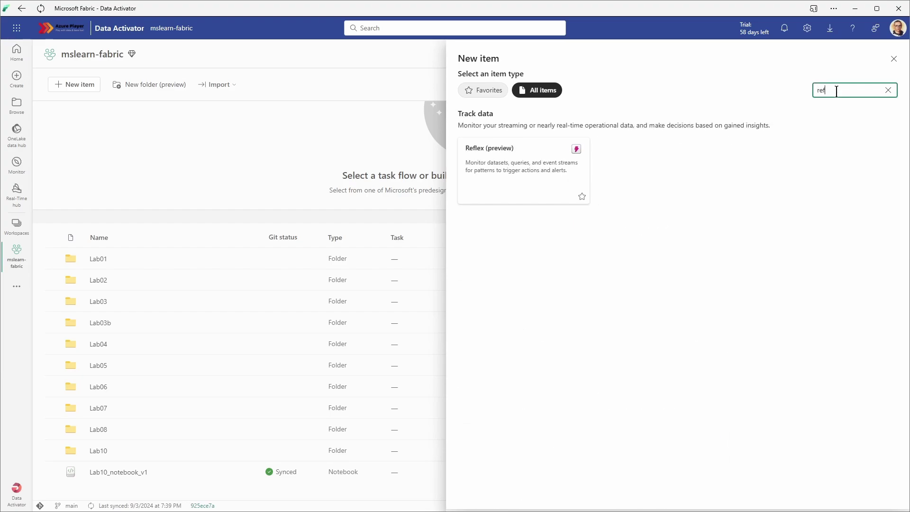
pyautogui.click(499, 160)
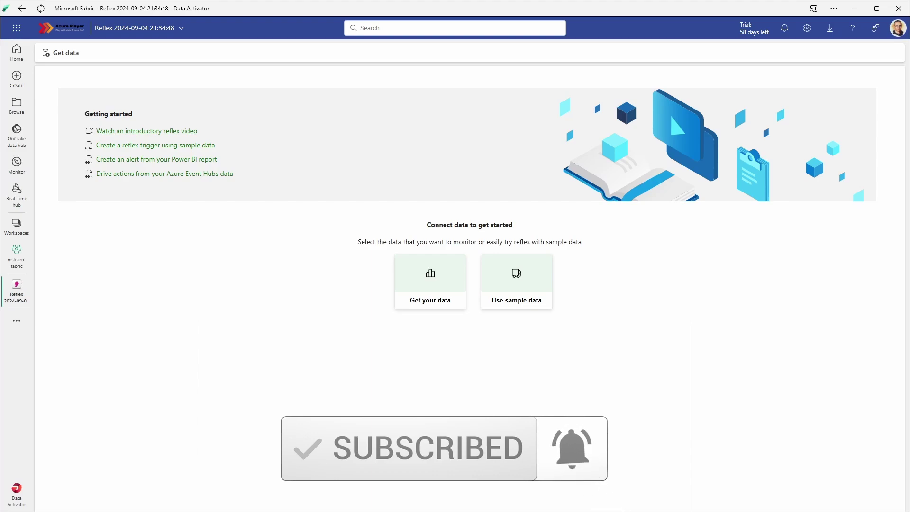
pyautogui.click(526, 276)
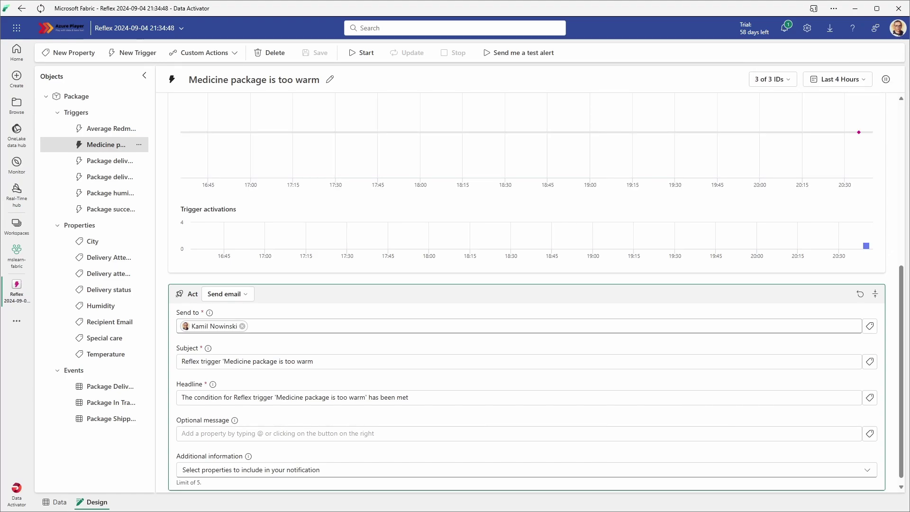
# Widen the object list so the full trigger names fit, and rename the reflex to Contoso Shipping Reflex.
pyautogui.moveTo(153, 266); pyautogui.dragTo(203, 267)
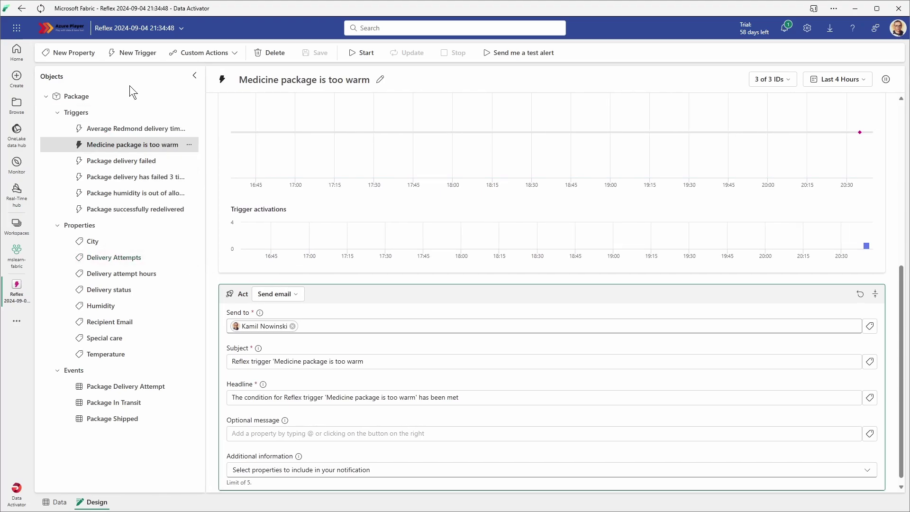
pyautogui.click(163, 29)
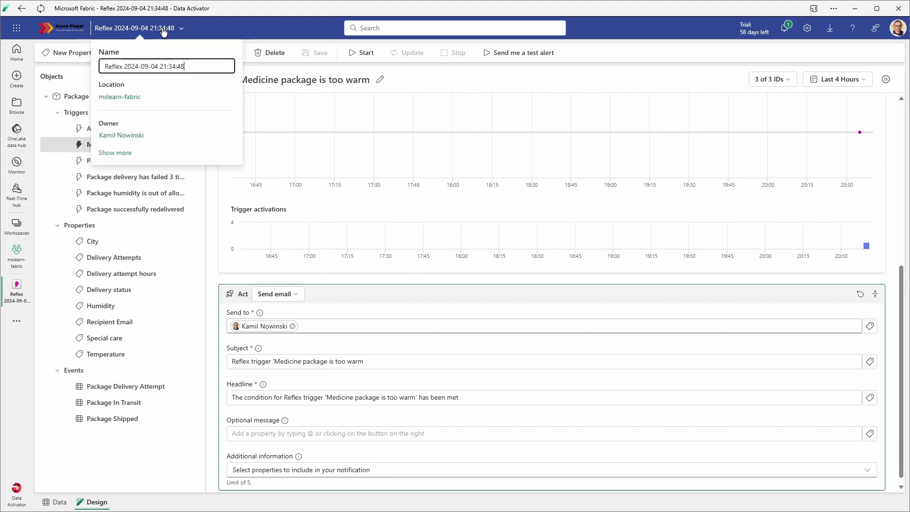
pyautogui.hotkey('ctrl', 'a')
pyautogui.write('C')
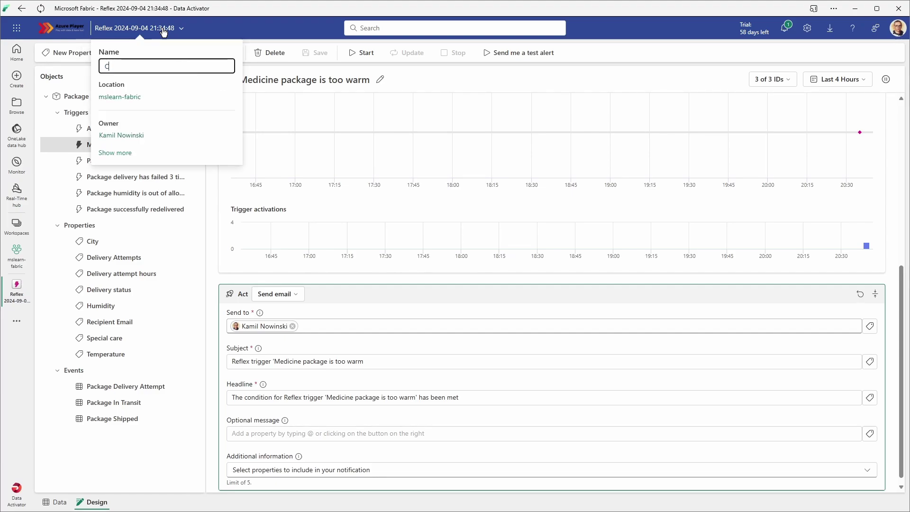
pyautogui.write('ontoso Shipping Reflex')
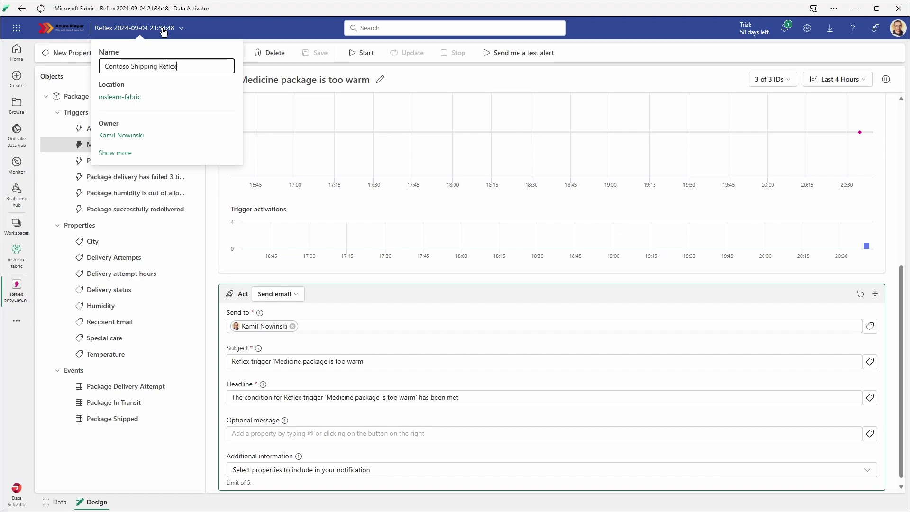
pyautogui.press('Return')
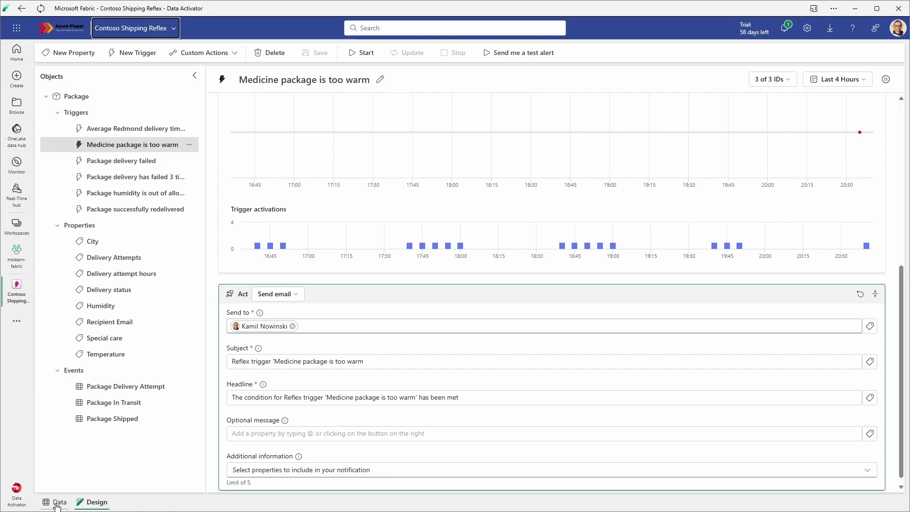
# Open the reflex's event data and review the Package Shipped, Package In Transit and Package Delivery Attempt events.
pyautogui.click(56, 506)
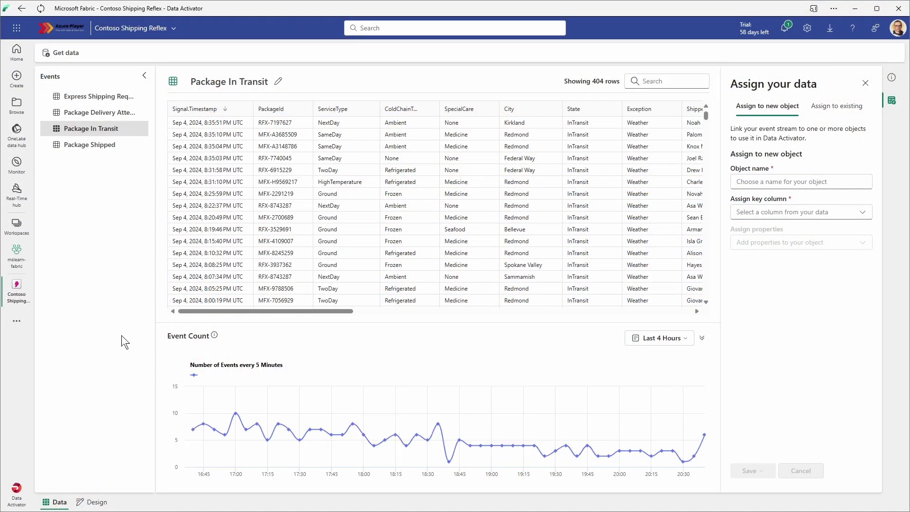
pyautogui.click(113, 147)
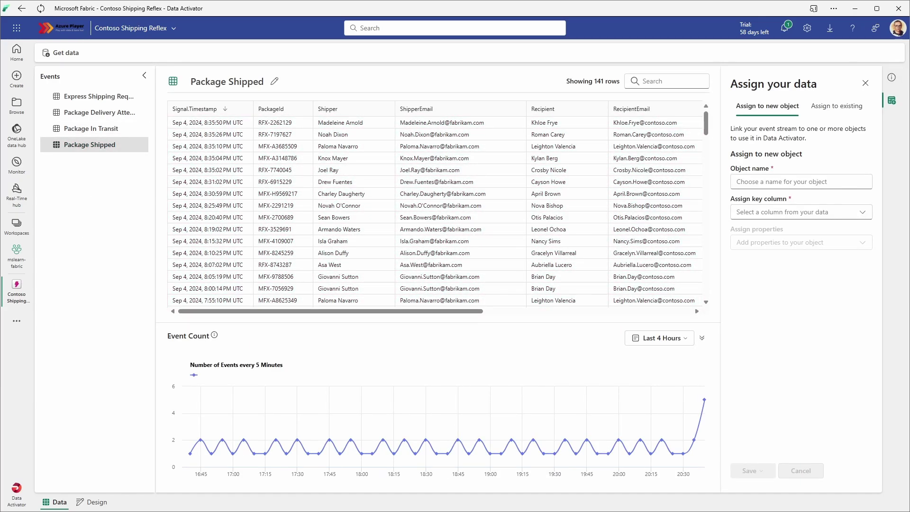
pyautogui.click(100, 128)
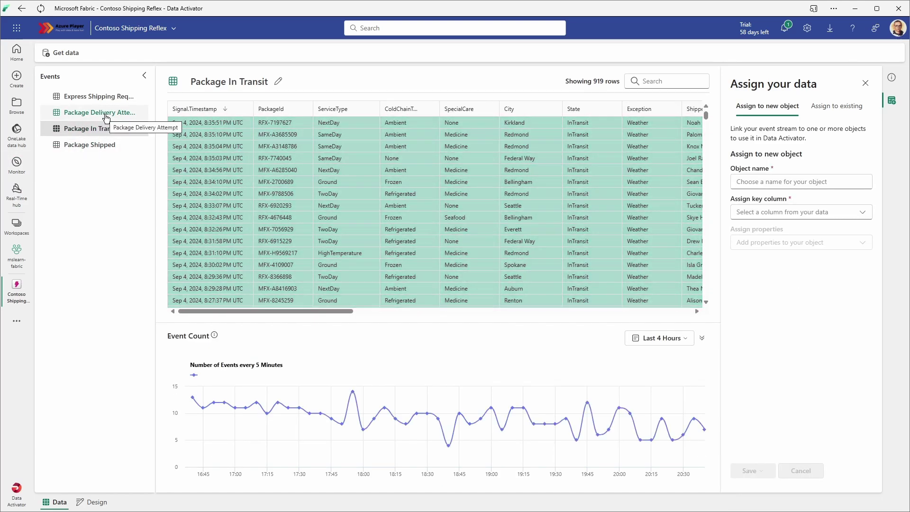
pyautogui.click(106, 118)
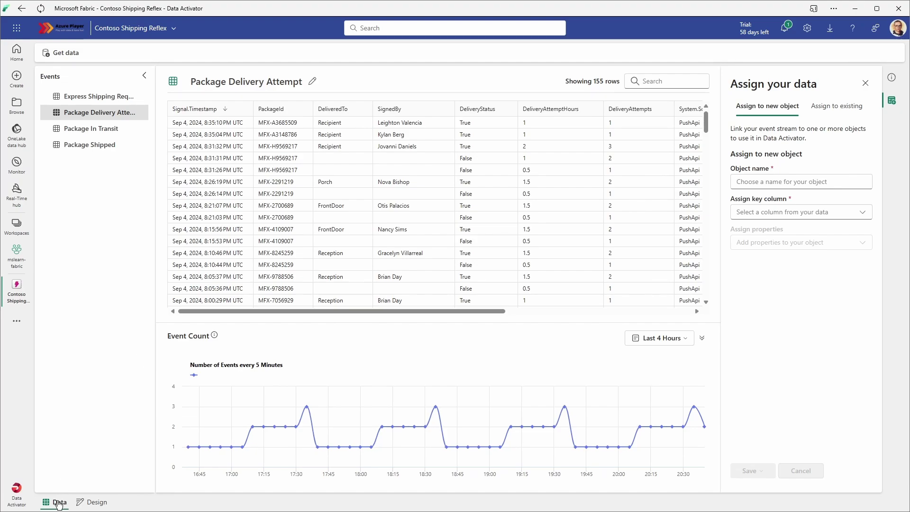
# Open the Package In Transit event, widen its ColdChainType column and look through the table's columns.
pyautogui.click(116, 134)
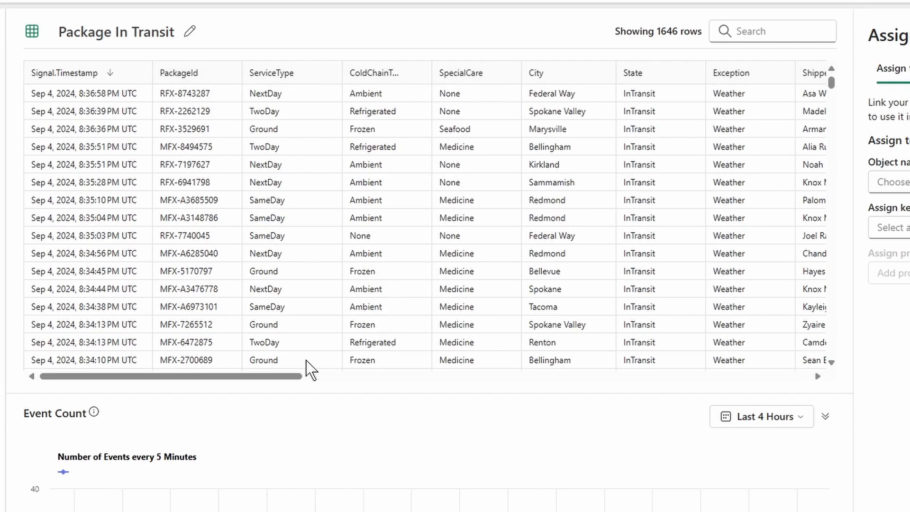
pyautogui.moveTo(279, 377); pyautogui.dragTo(675, 377)
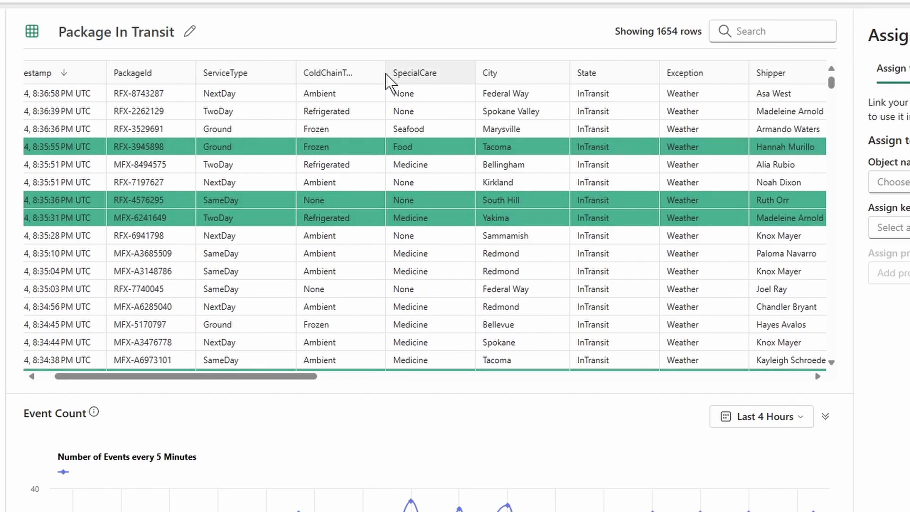
pyautogui.moveTo(386, 74); pyautogui.dragTo(410, 73)
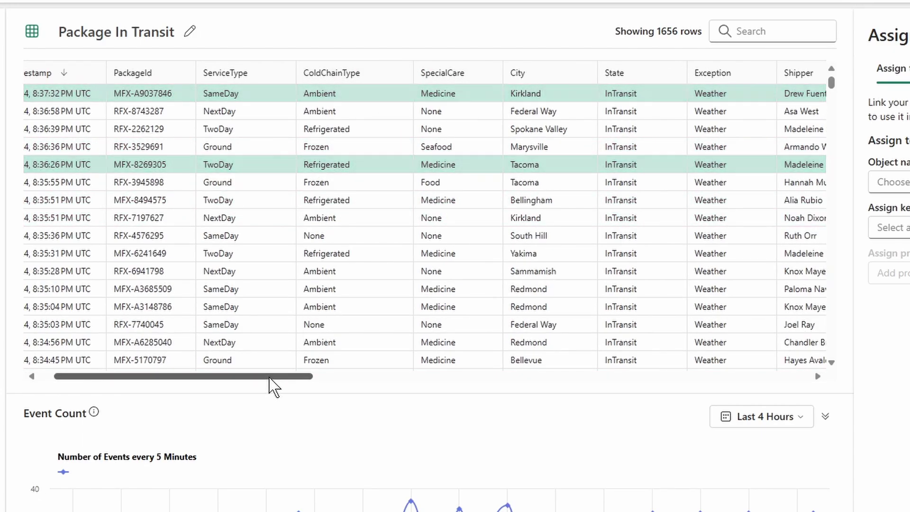
pyautogui.moveTo(269, 378); pyautogui.dragTo(280, 378)
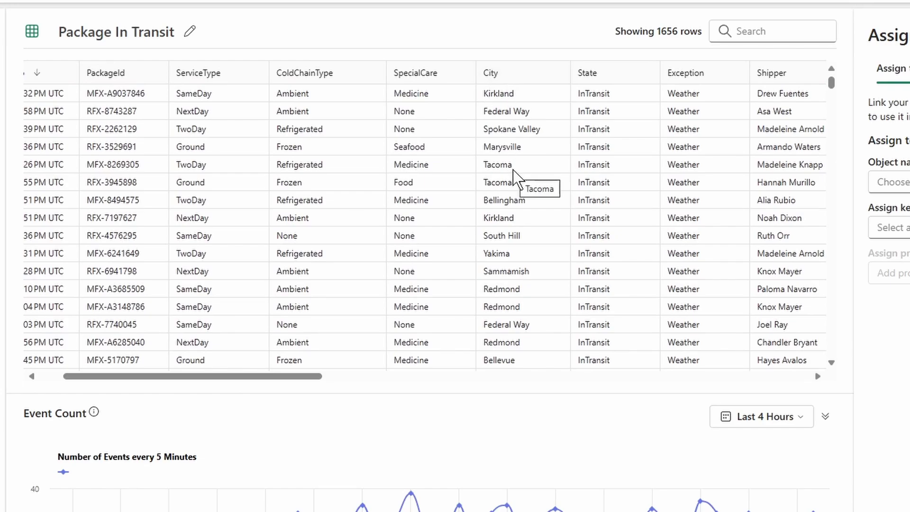
pyautogui.moveTo(290, 376); pyautogui.dragTo(340, 376)
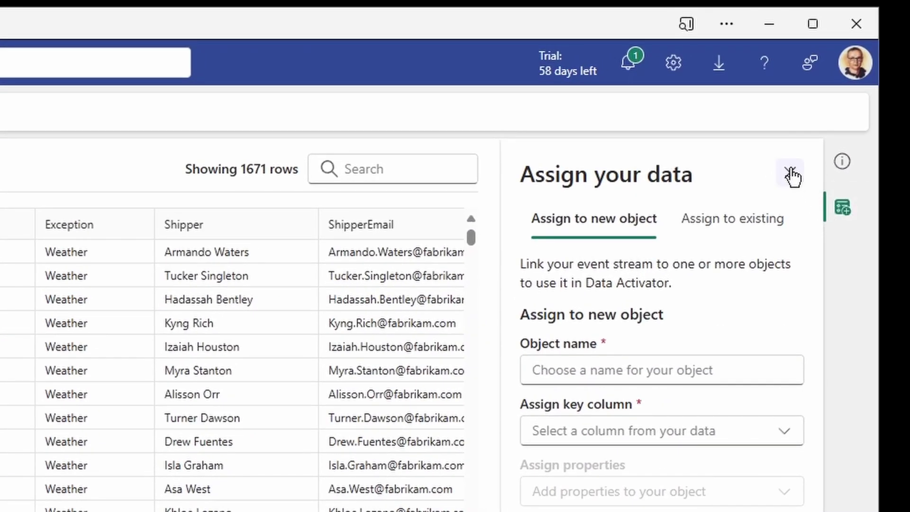
# Assign the Package In Transit data to a new object named Redmond Packages with PackageId as key column.
pyautogui.click(806, 155)
pyautogui.click(843, 218)
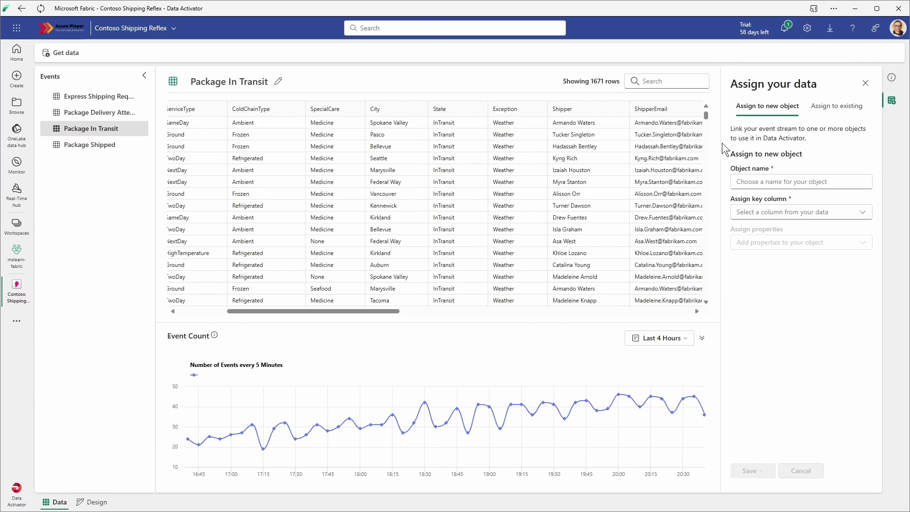
pyautogui.write('Redmond Packag')
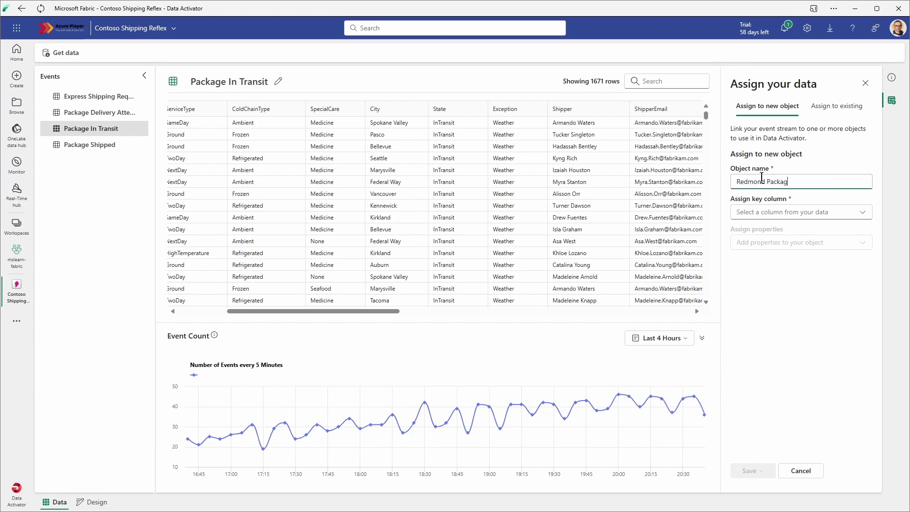
pyautogui.write('es')
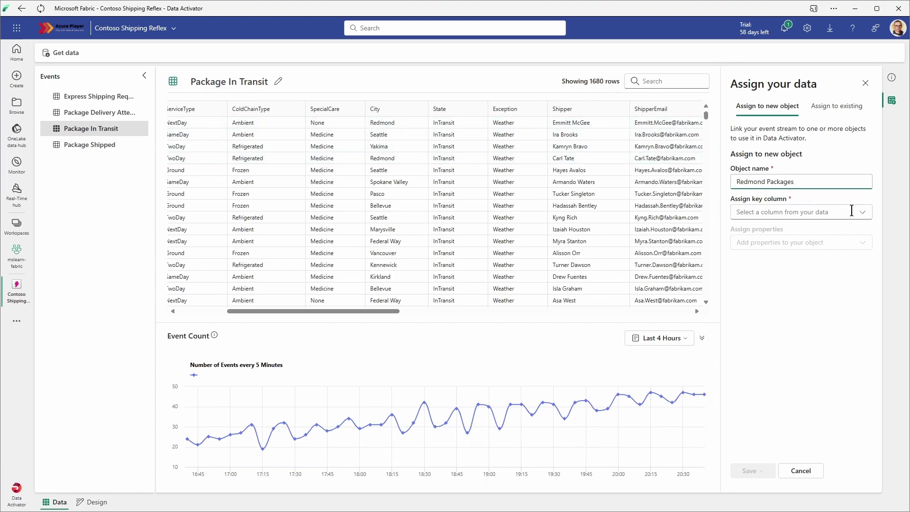
pyautogui.click(862, 212)
pyautogui.click(802, 232)
# Add the City, ColdChainType, SpecialCare and Temperature properties to the new Redmond Packages object and save it.
pyautogui.click(801, 242)
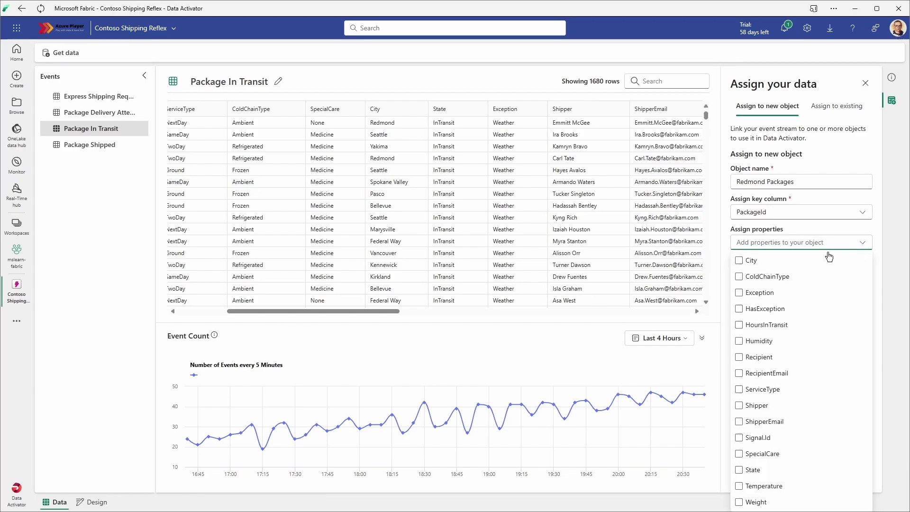
pyautogui.click(739, 260)
pyautogui.click(740, 277)
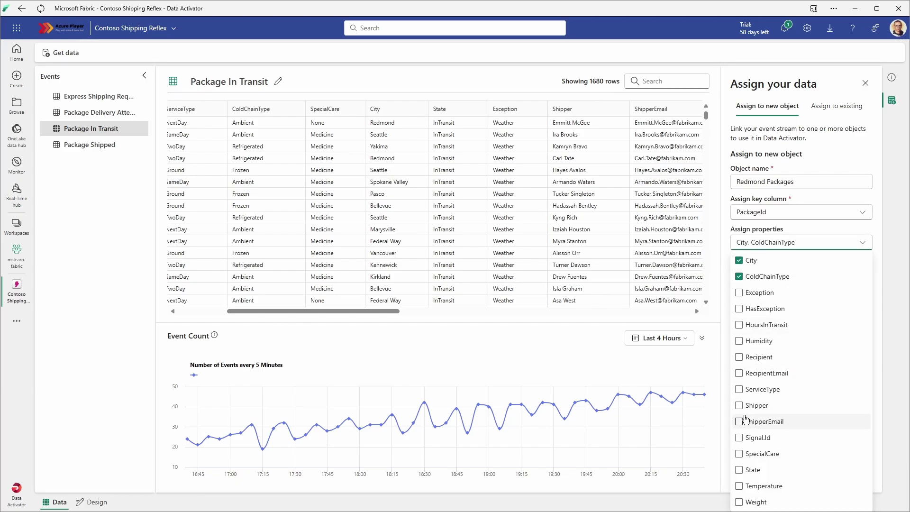
pyautogui.click(740, 455)
pyautogui.click(739, 487)
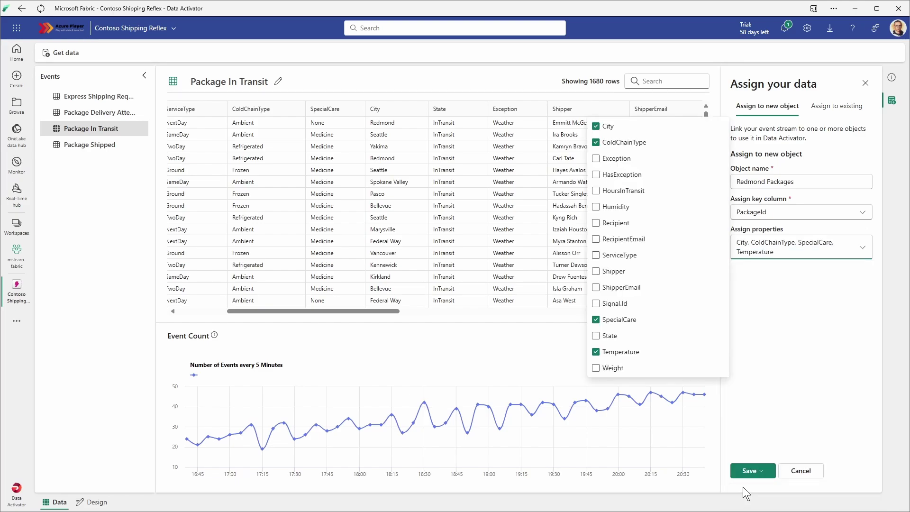
pyautogui.click(838, 309)
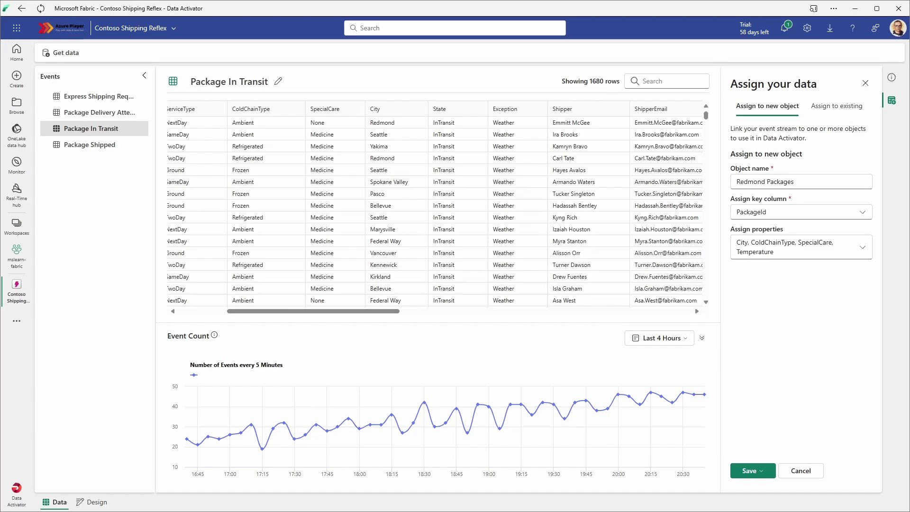
pyautogui.click(773, 480)
pyautogui.click(789, 439)
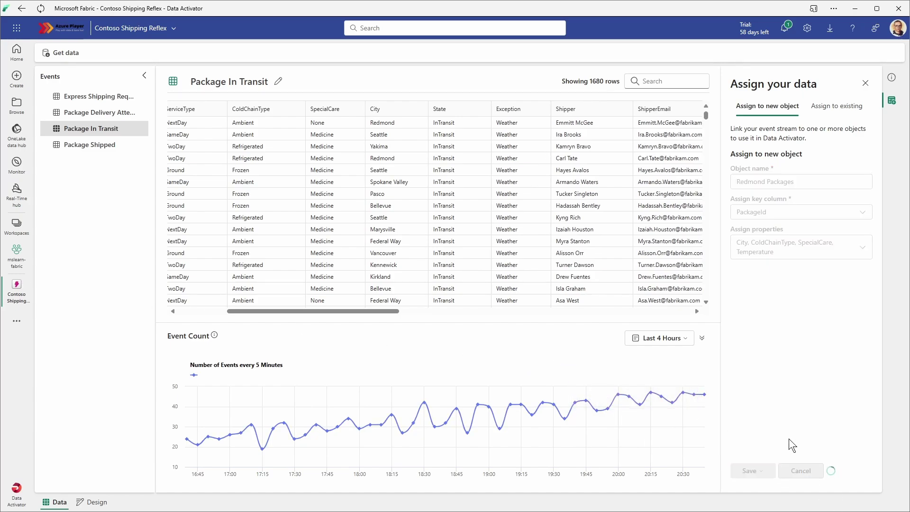
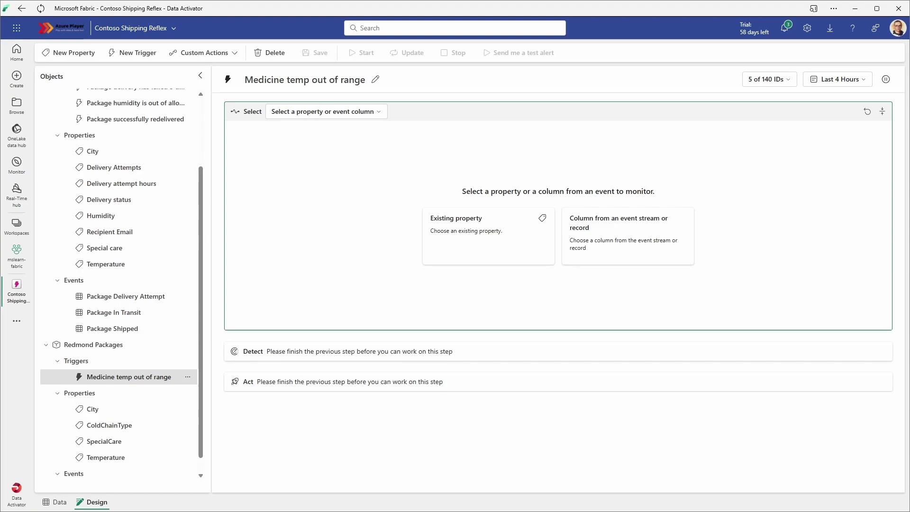
# Set the Medicine temp out of range trigger to monitor the existing Temperature property with the numeric Exits range detection.
pyautogui.click(464, 234)
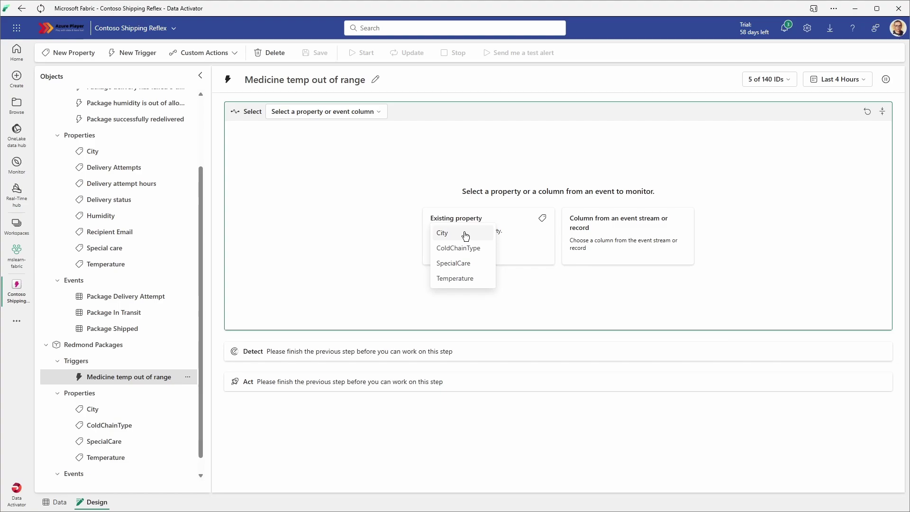
pyautogui.click(462, 280)
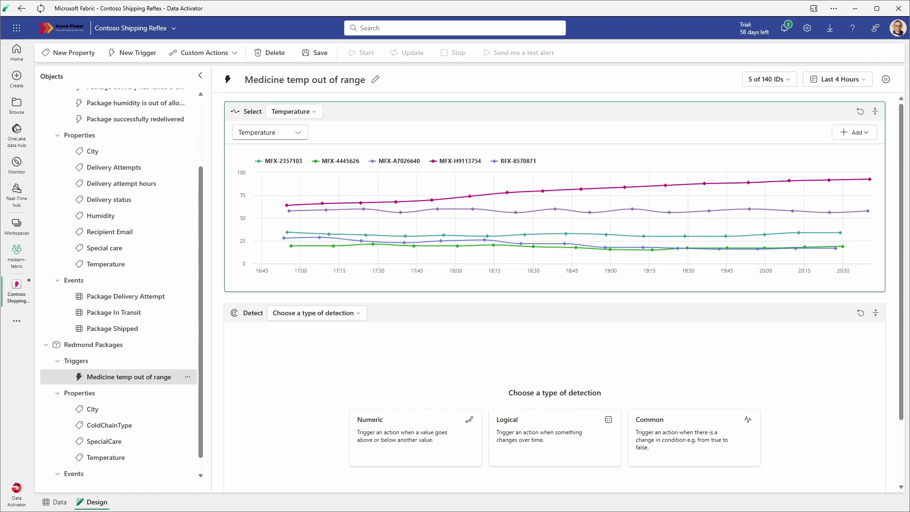
pyautogui.click(355, 315)
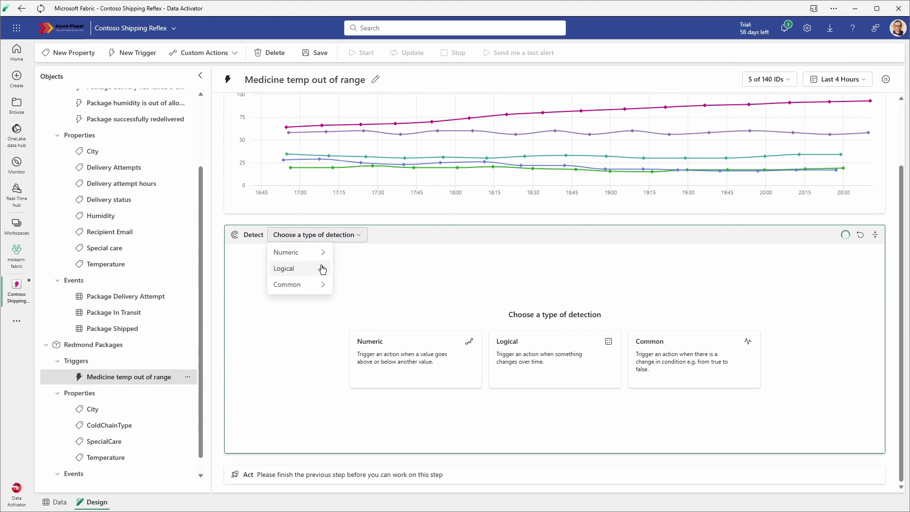
pyautogui.click(323, 256)
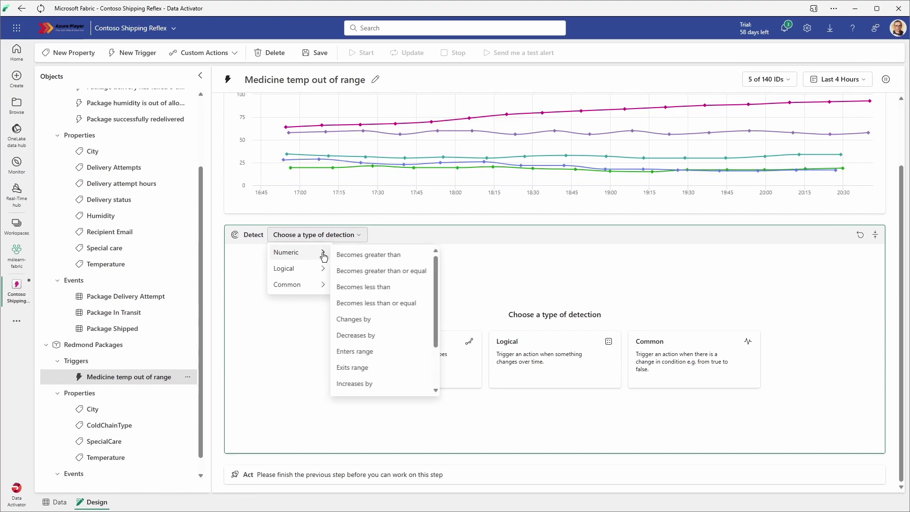
pyautogui.click(362, 371)
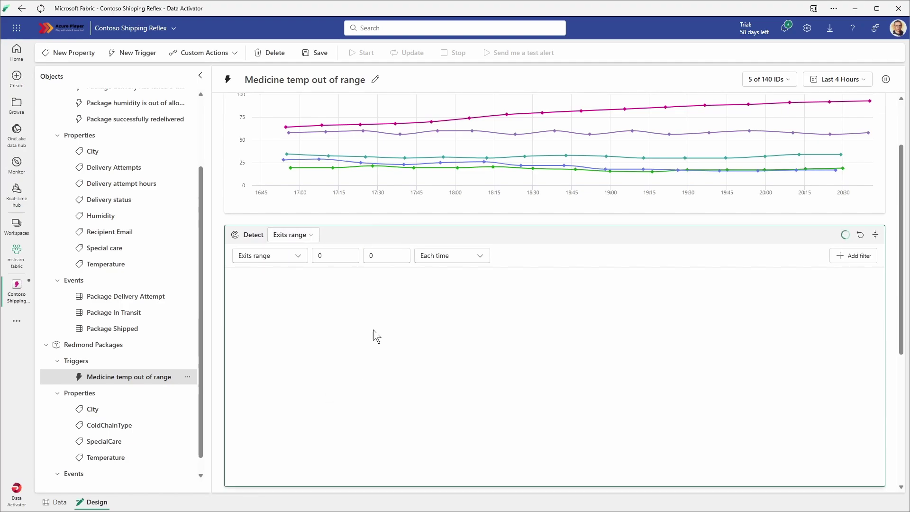
# Set the Exits range limits of the trigger's detection condition to 33 and 41.
pyautogui.click(326, 252)
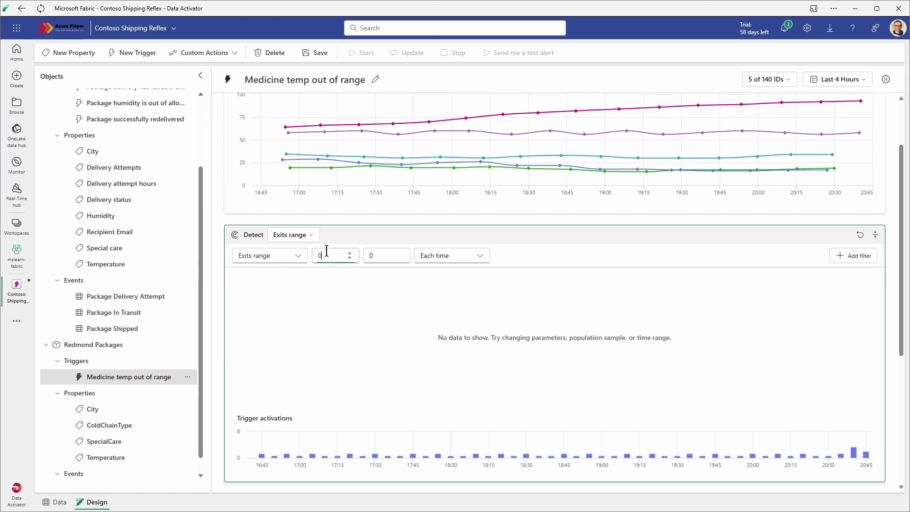
pyautogui.write('33')
pyautogui.press('Tab')
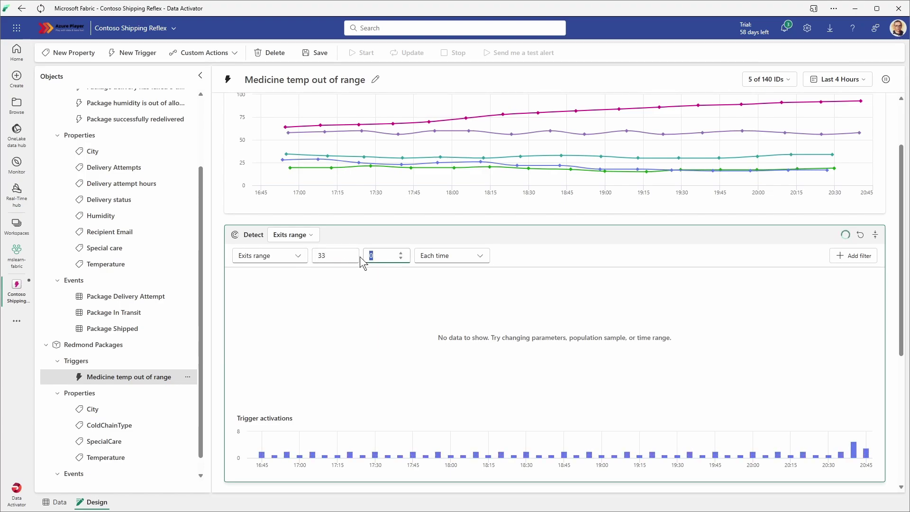
pyautogui.write('41')
pyautogui.click(309, 235)
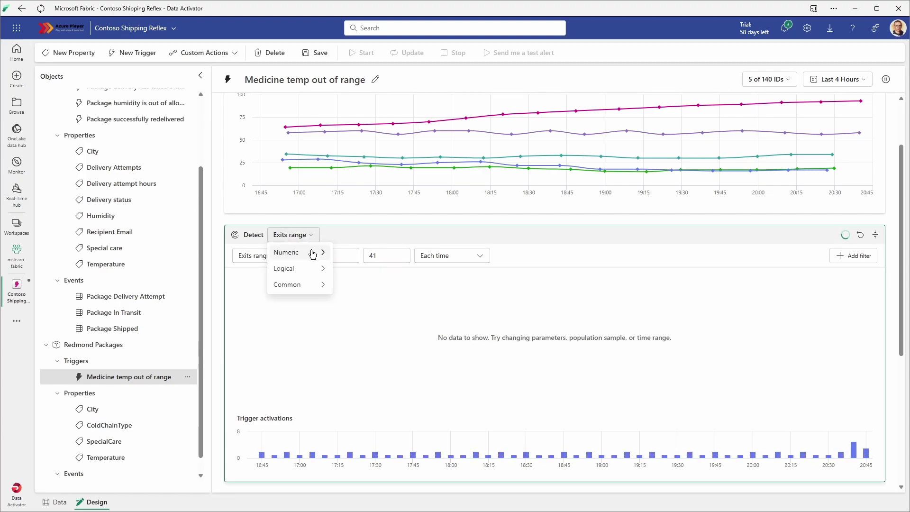
pyautogui.moveTo(298, 252)
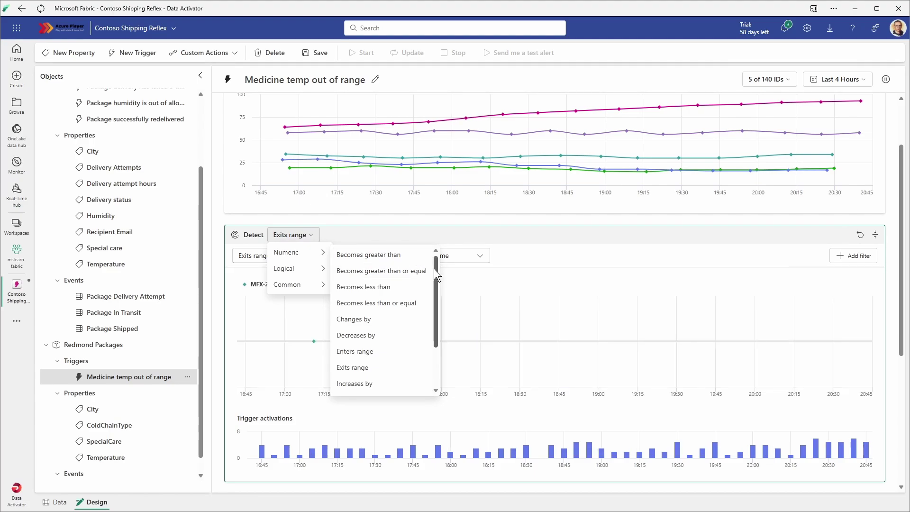
pyautogui.moveTo(437, 269); pyautogui.dragTo(437, 317)
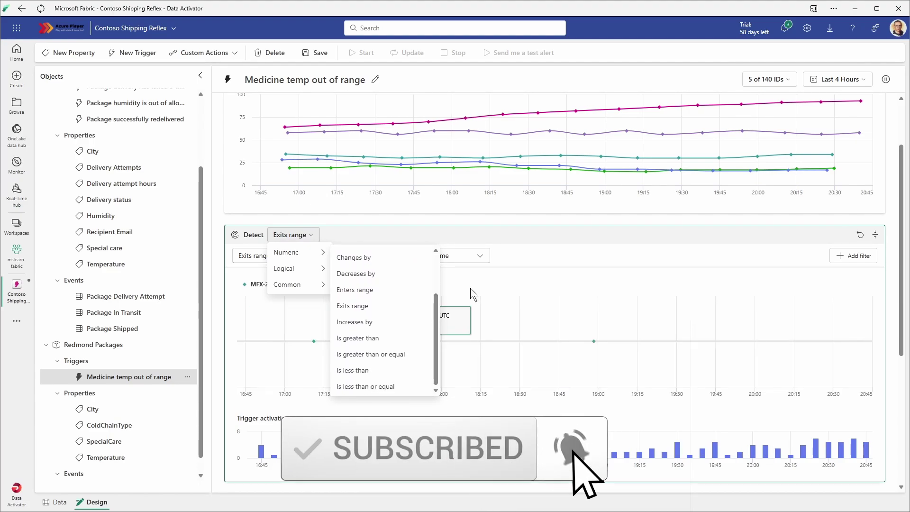
pyautogui.click(525, 235)
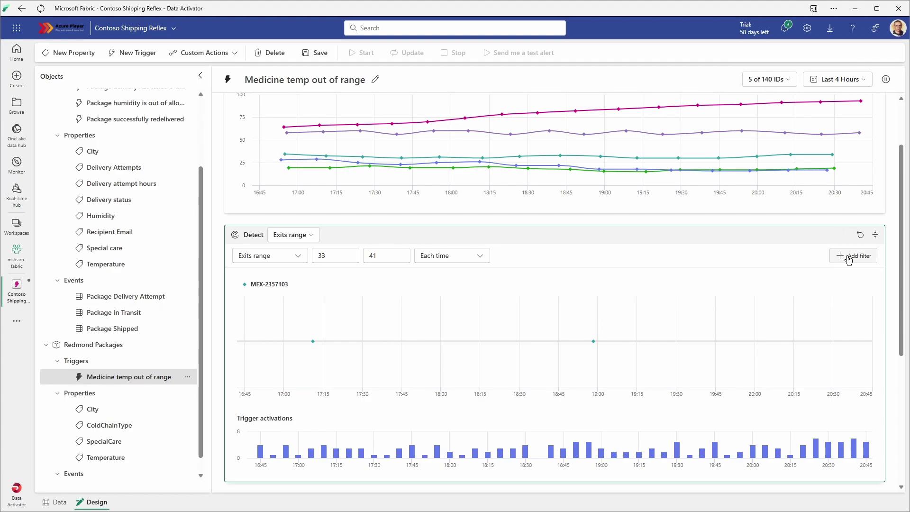
pyautogui.moveTo(313, 341)
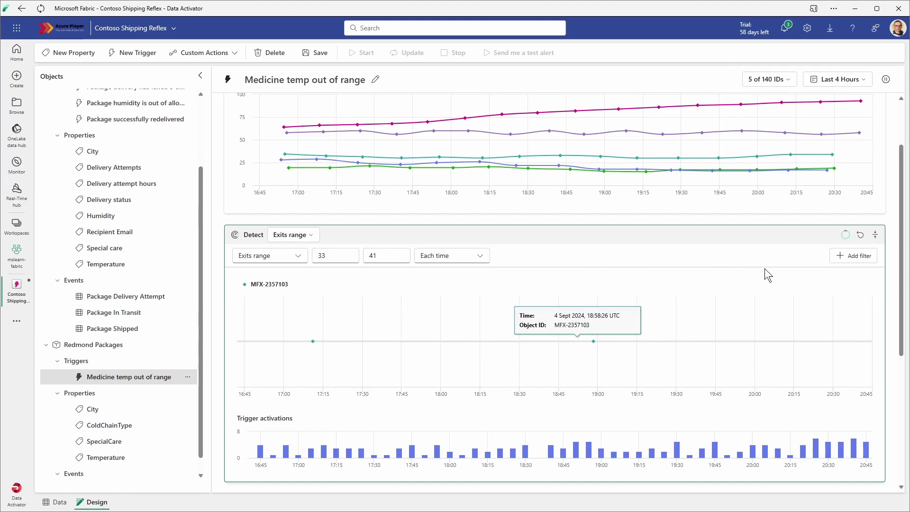
# Add a filter to the detection condition requiring City to be Equal to Redmond.
pyautogui.click(860, 256)
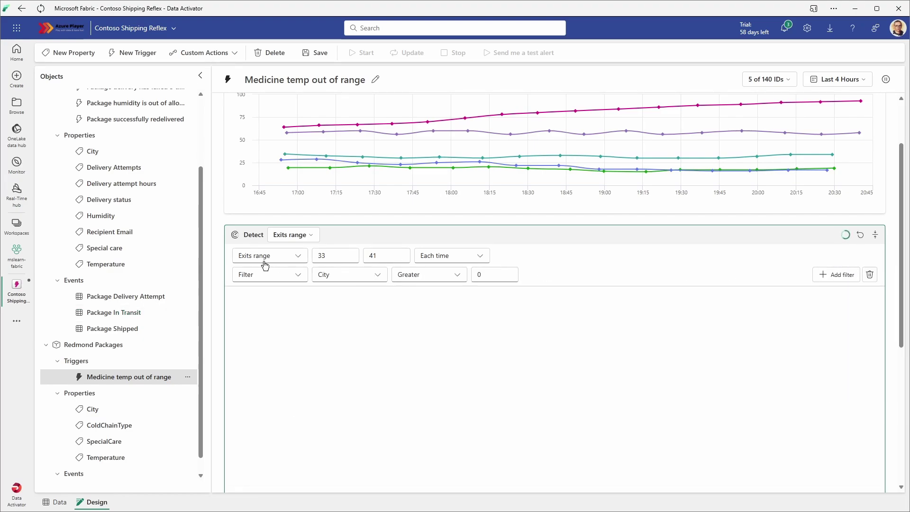
pyautogui.click(443, 275)
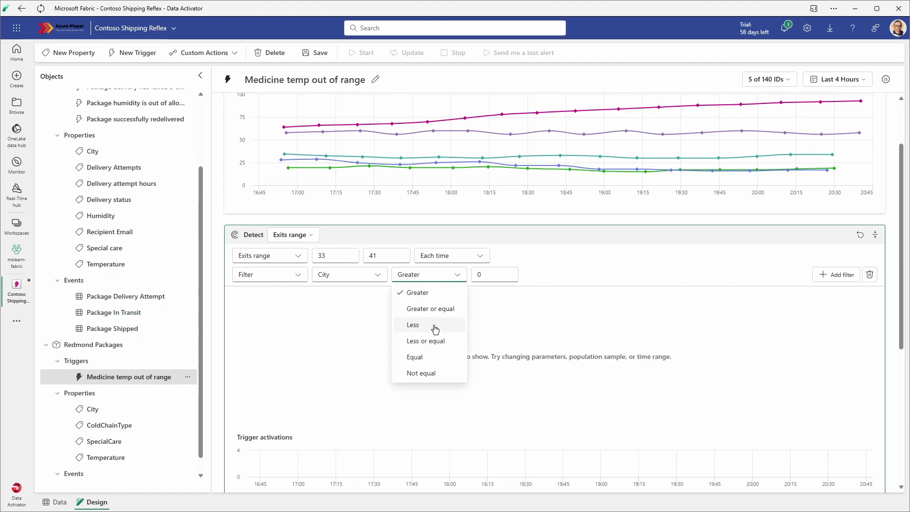
pyautogui.click(426, 358)
pyautogui.click(490, 275)
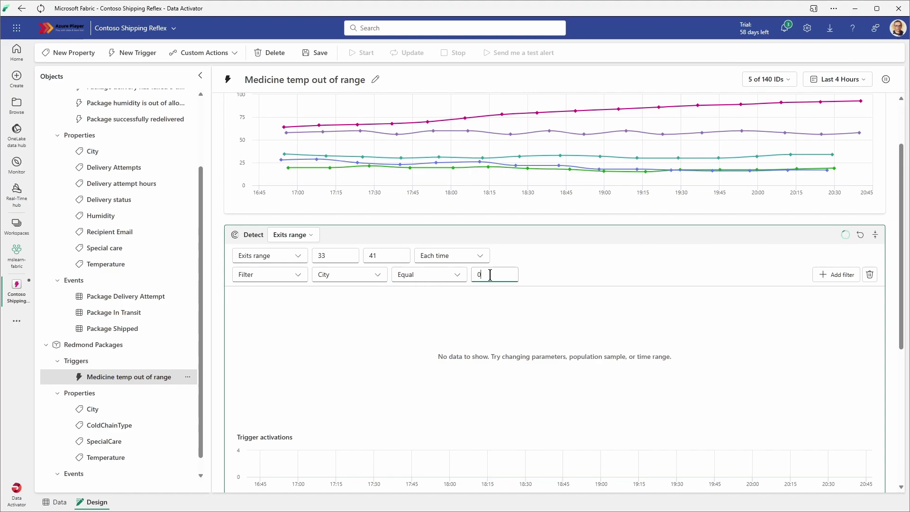
pyautogui.write('Redmond')
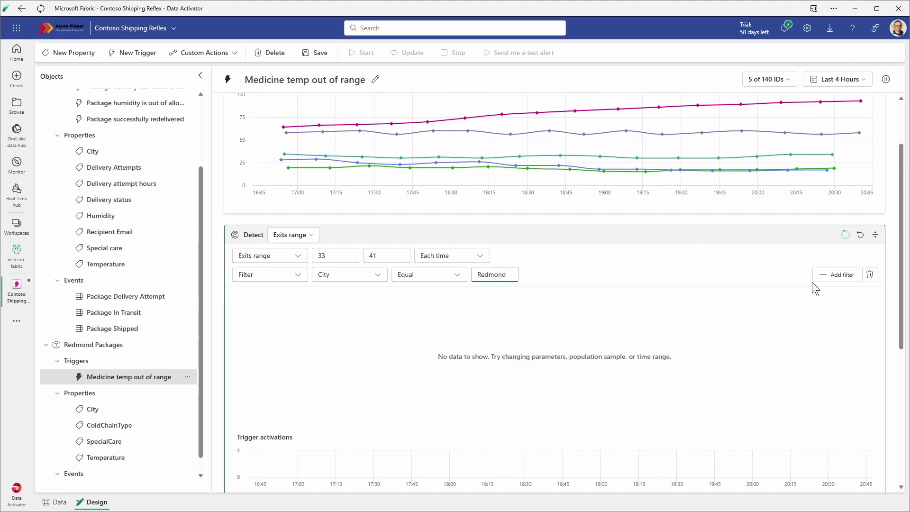
# Add a second detection filter requiring SpecialCare to be Equal to Medicine.
pyautogui.click(835, 274)
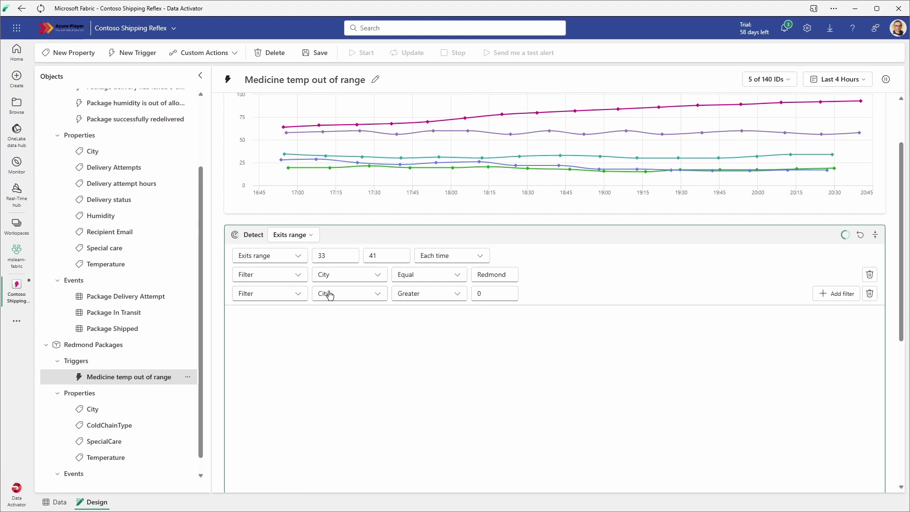
pyautogui.click(353, 295)
pyautogui.click(347, 345)
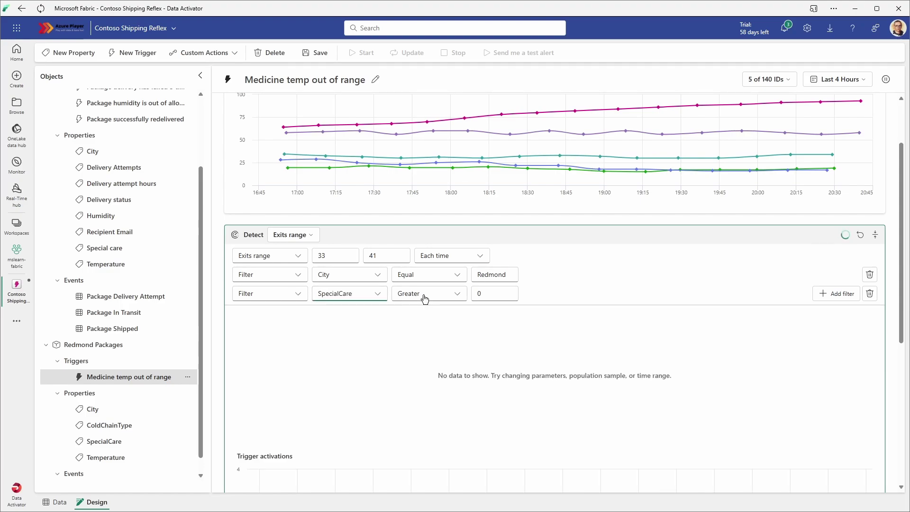
pyautogui.click(425, 298)
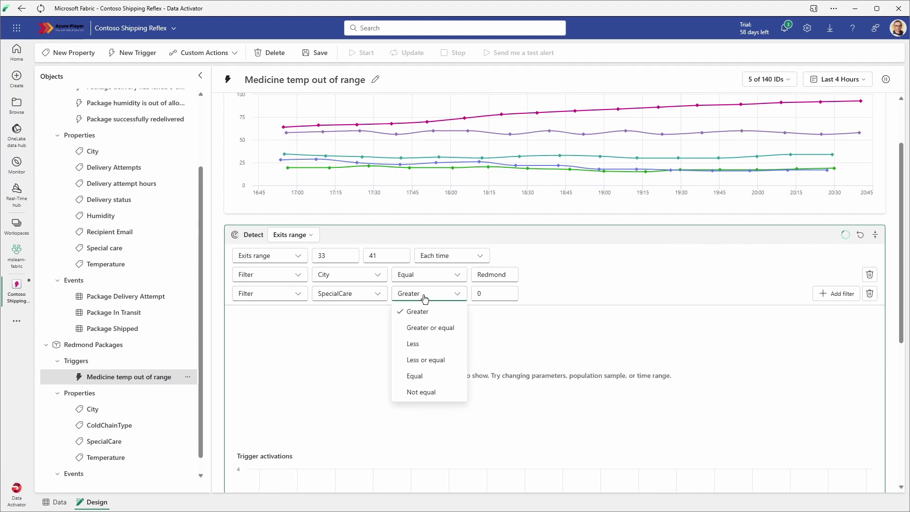
pyautogui.click(432, 374)
pyautogui.doubleClick(496, 291)
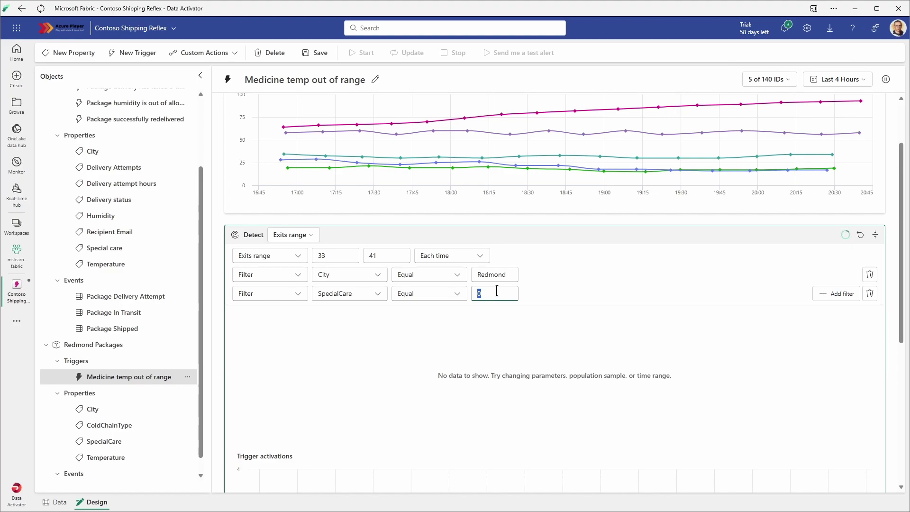
pyautogui.write('Medicine')
pyautogui.press('Tab')
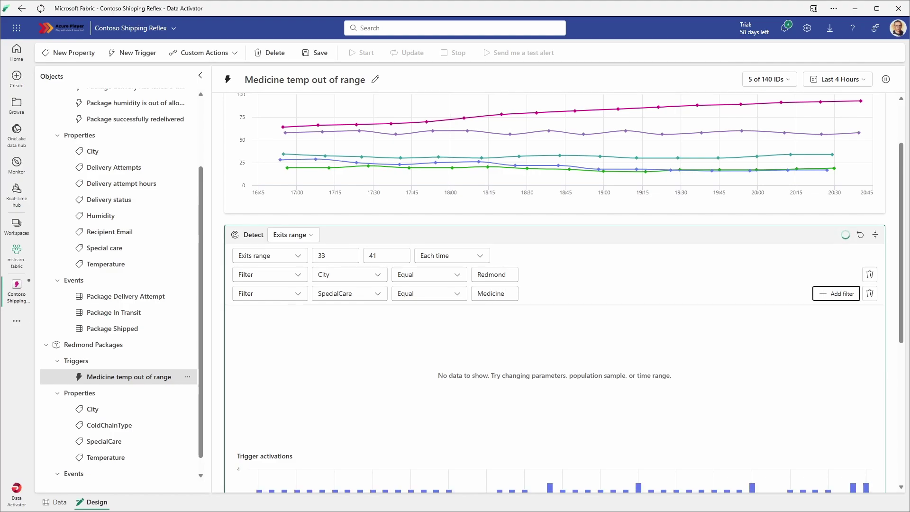
# Add a third detection filter requiring ColdChainType to be Equal to Refrigerated.
pyautogui.click(836, 294)
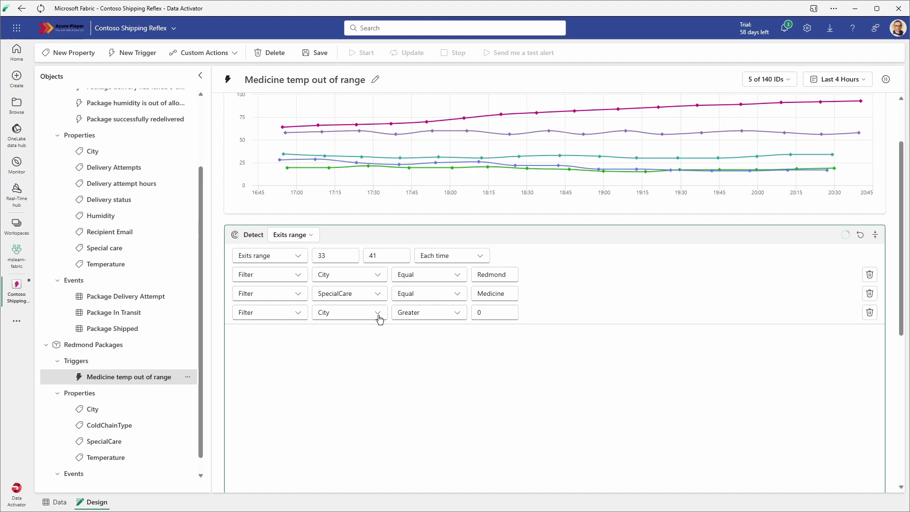
pyautogui.click(344, 319)
pyautogui.click(347, 346)
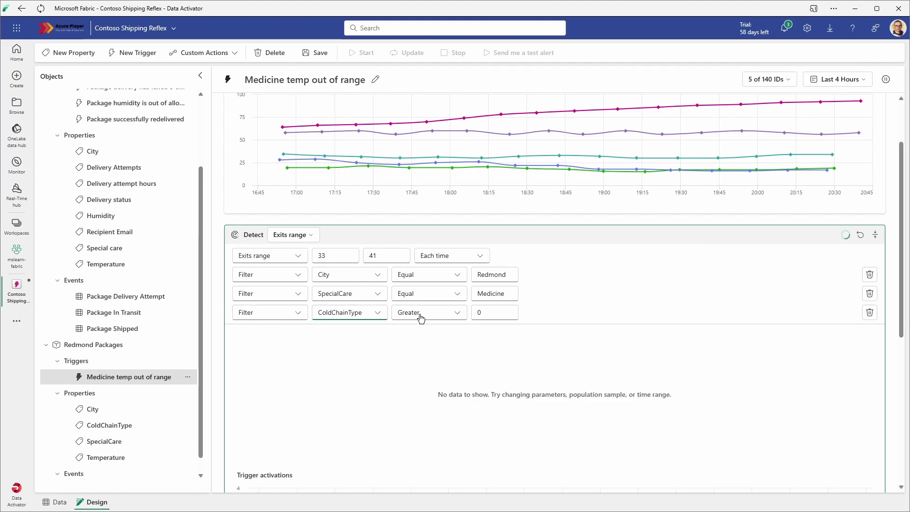
pyautogui.click(406, 315)
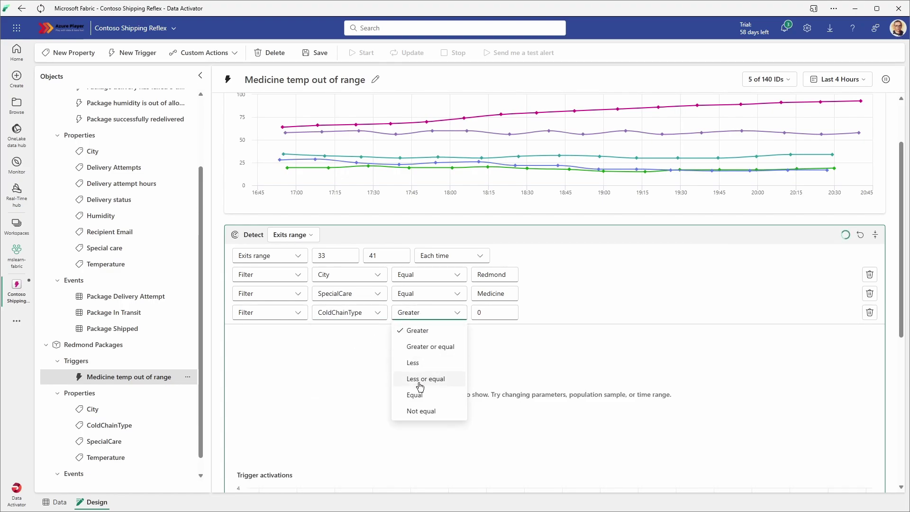
pyautogui.click(429, 394)
pyautogui.click(494, 313)
pyautogui.press('BackSpace')
pyautogui.write('Ref')
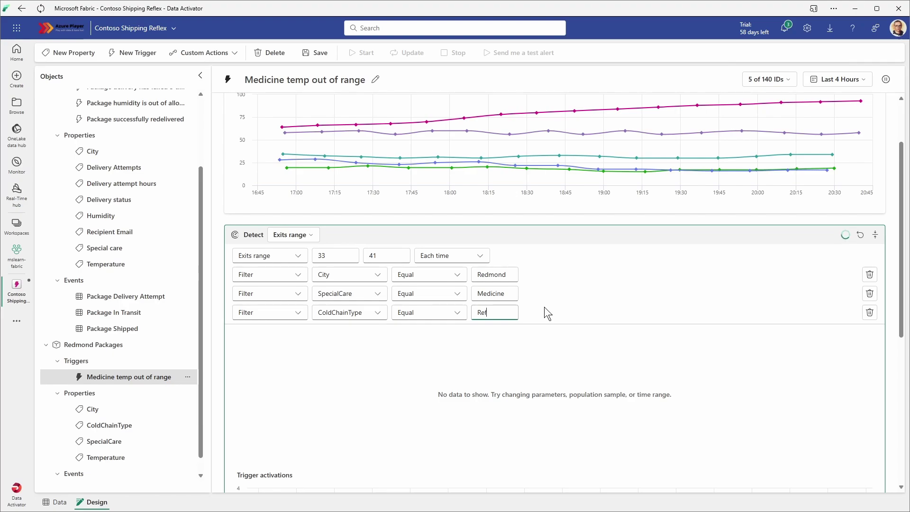
pyautogui.write('rigerated')
pyautogui.press('Tab')
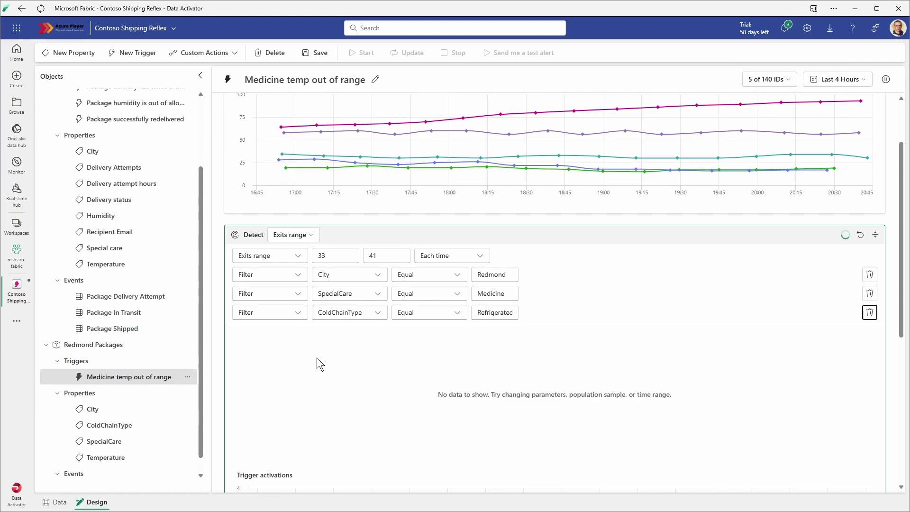
# Choose Email as the action the trigger performs after detection.
pyautogui.scroll(-3, 323, 360)
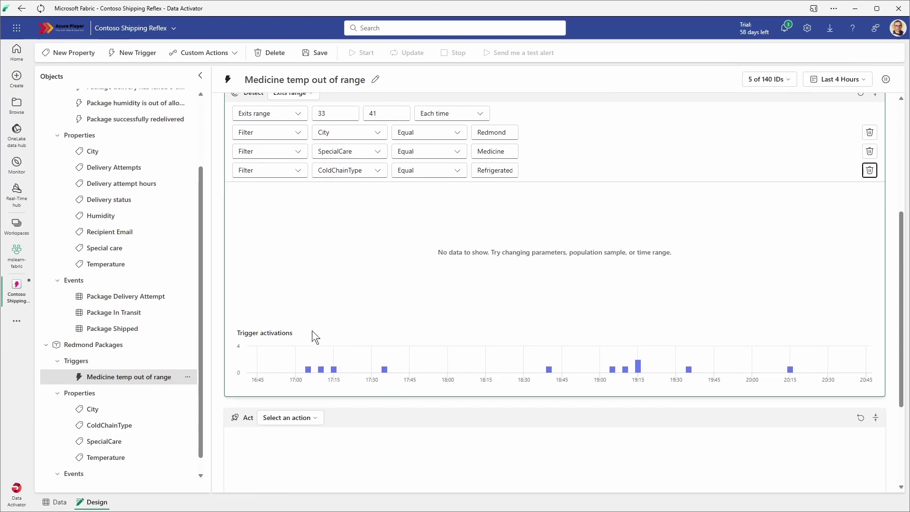
pyautogui.scroll(-3, 312, 332)
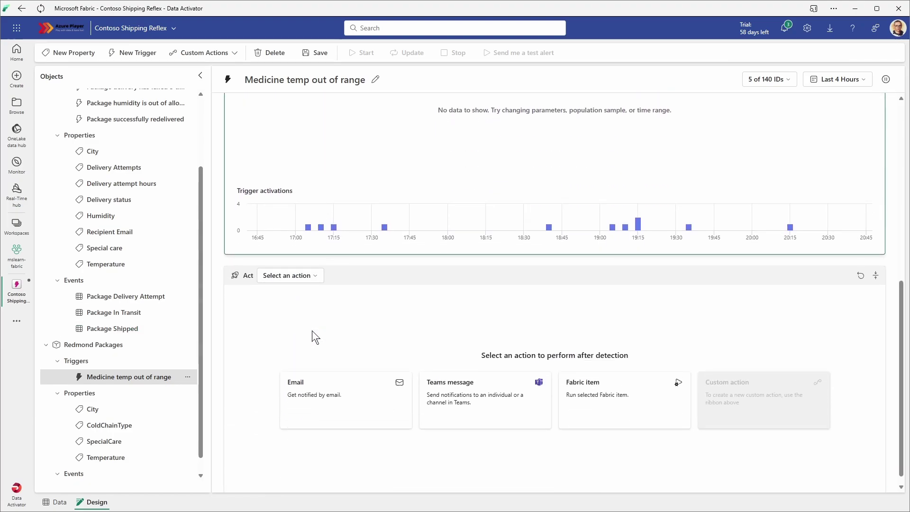
pyautogui.click(359, 394)
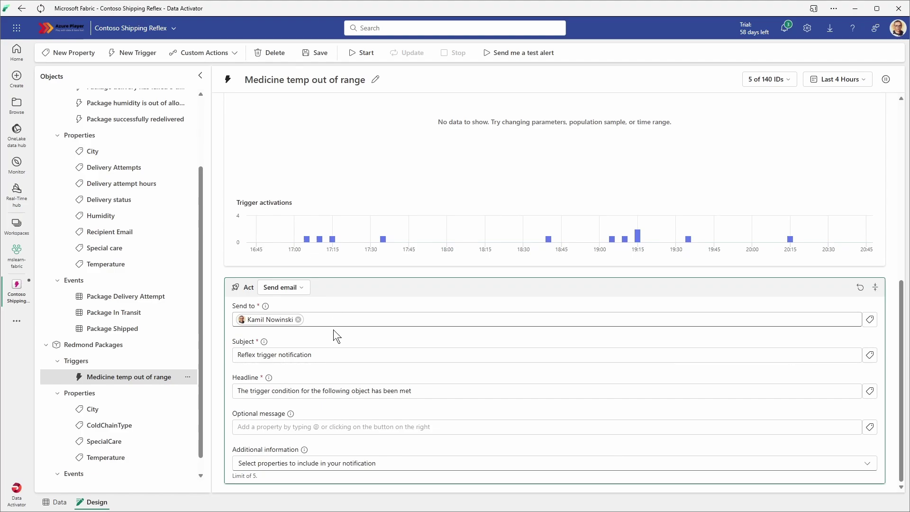
pyautogui.click(343, 318)
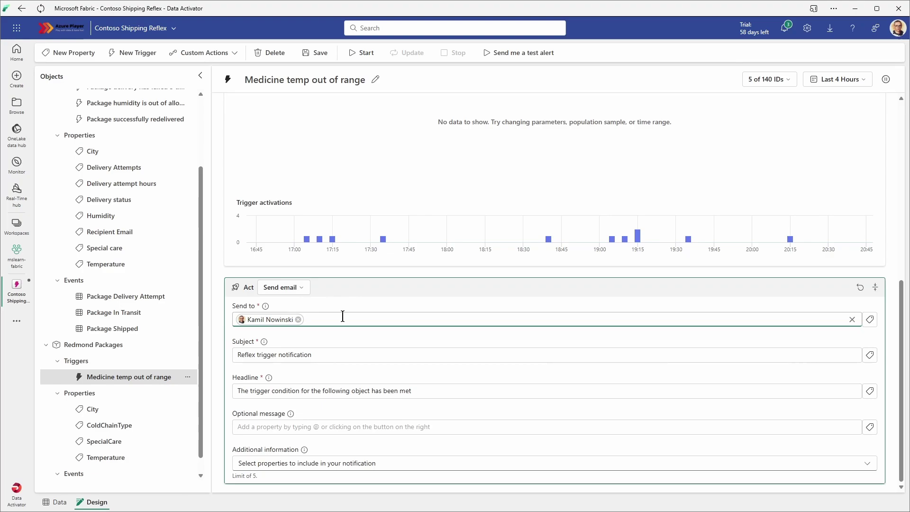
pyautogui.write('kami')
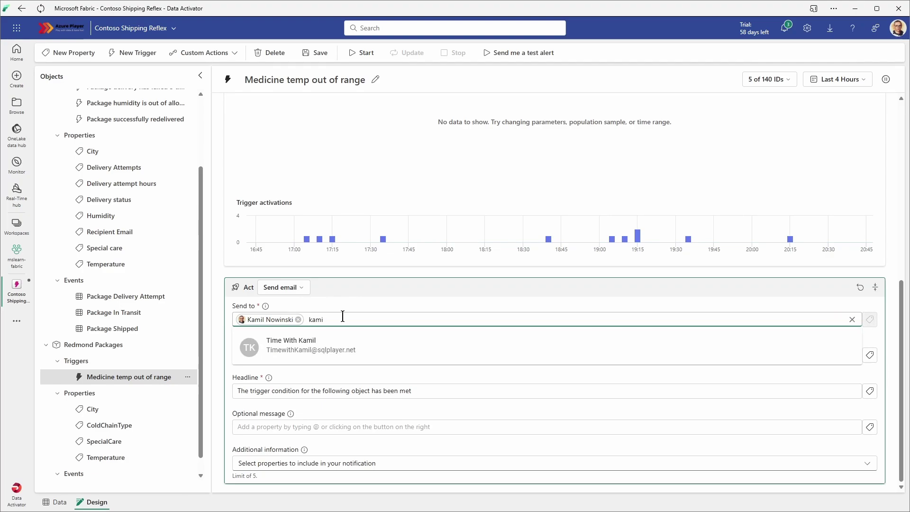
pyautogui.press('Escape')
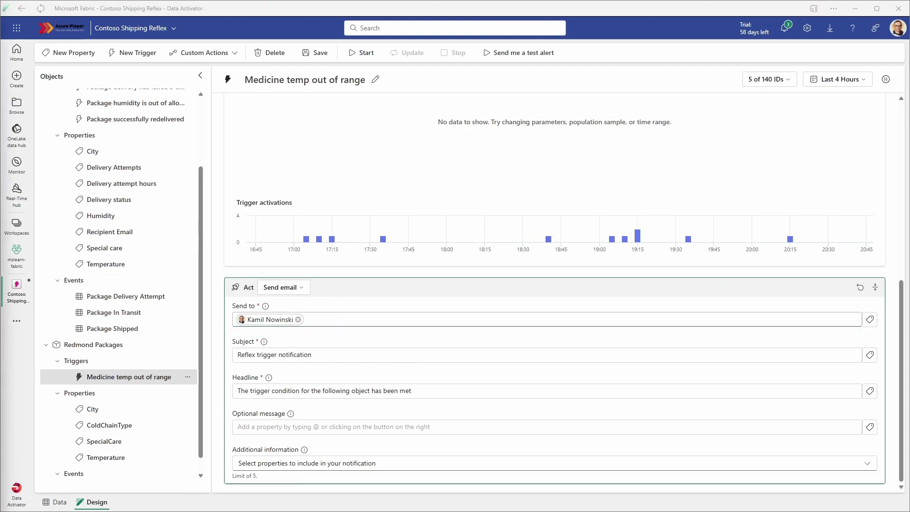
# Set the email subject to "Redmond Medical Package outside acceptable temperature range" and the headline to "Temperature too high or too low".
pyautogui.click(324, 355)
pyautogui.hotkey('ctrl', 'a')
pyautogui.write('Redmond Medical Package outside acceptable temperature range')
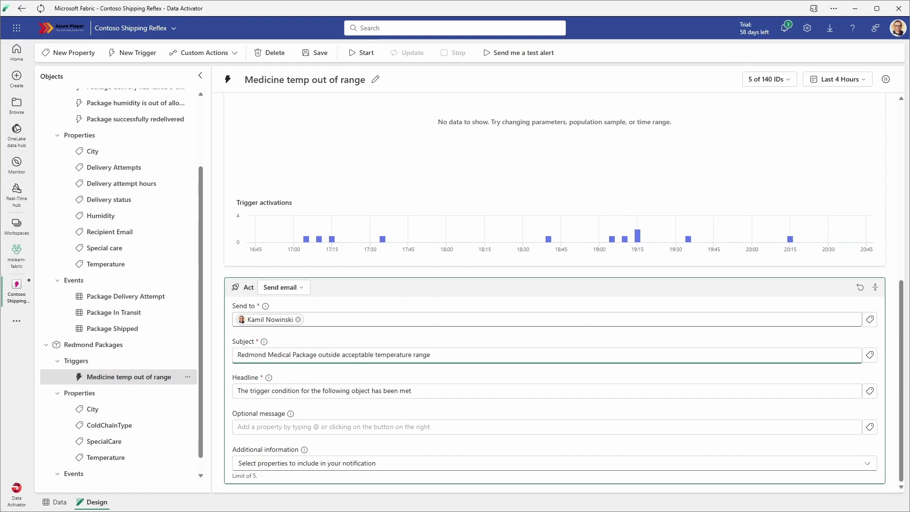
pyautogui.hotkey('alt', 'Tab')
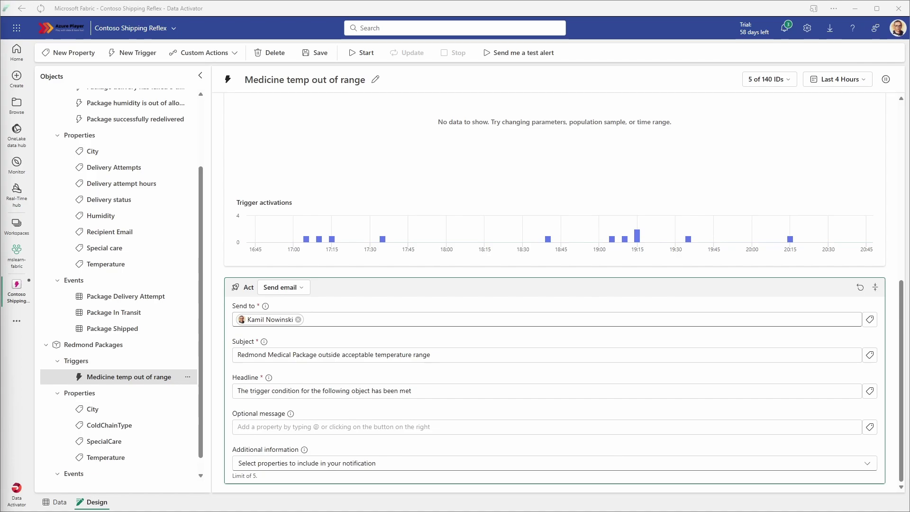
pyautogui.moveTo(431, 391); pyautogui.dragTo(206, 398)
pyautogui.write('Temperature too high or too low')
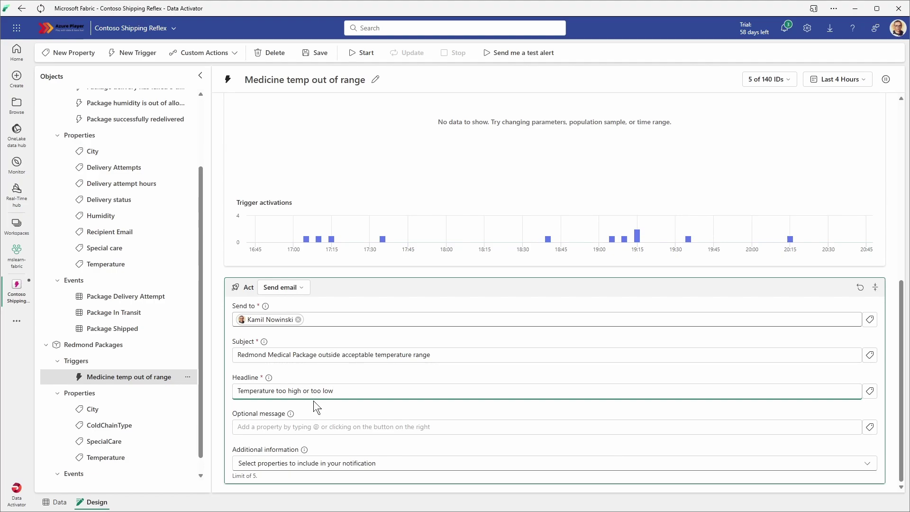
# Include the Temperature property as additional information in the email notification.
pyautogui.click(302, 463)
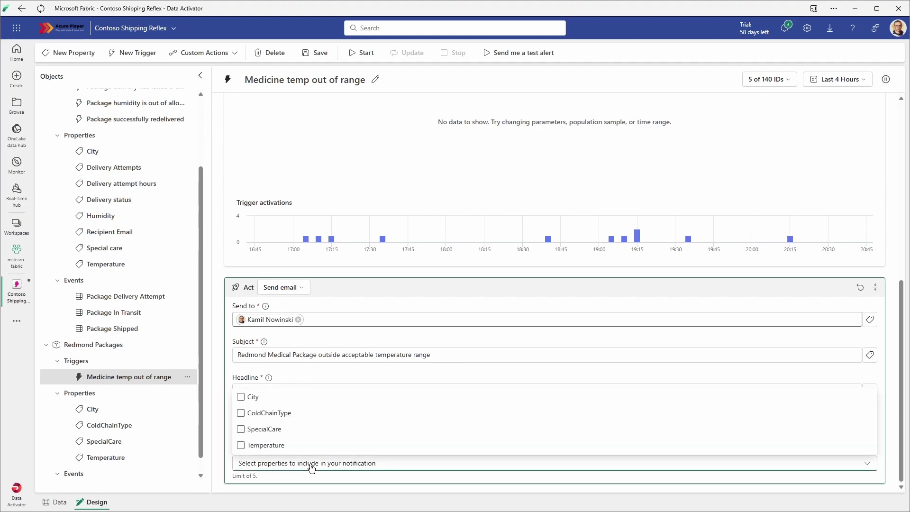
pyautogui.click(241, 446)
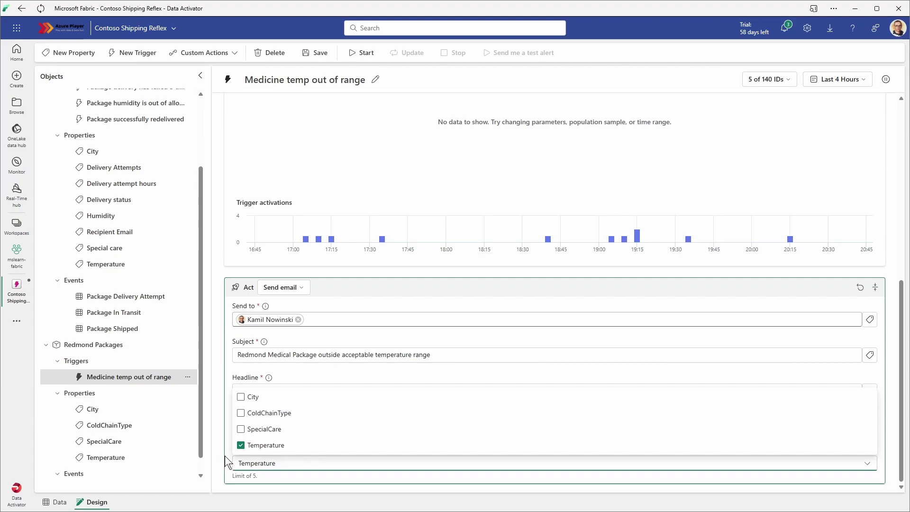
pyautogui.click(226, 456)
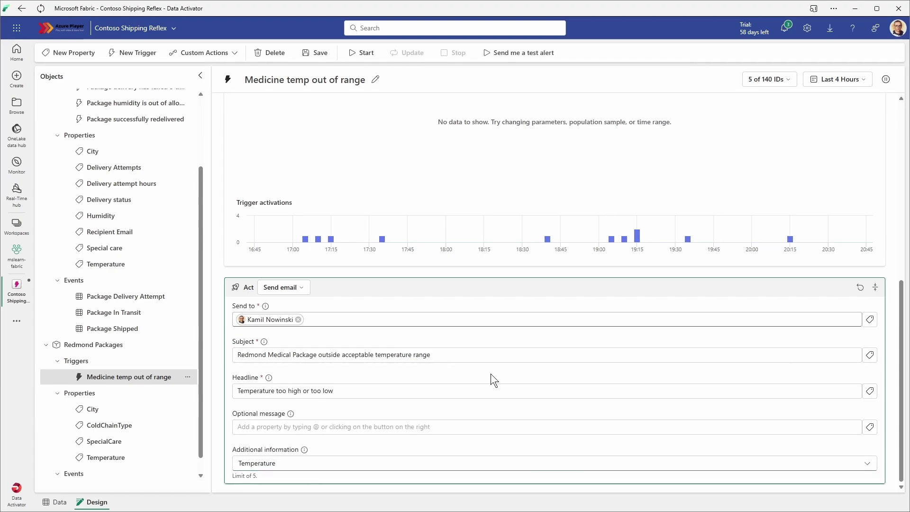
# Save the Medicine temp out of range trigger and start it.
pyautogui.click(313, 55)
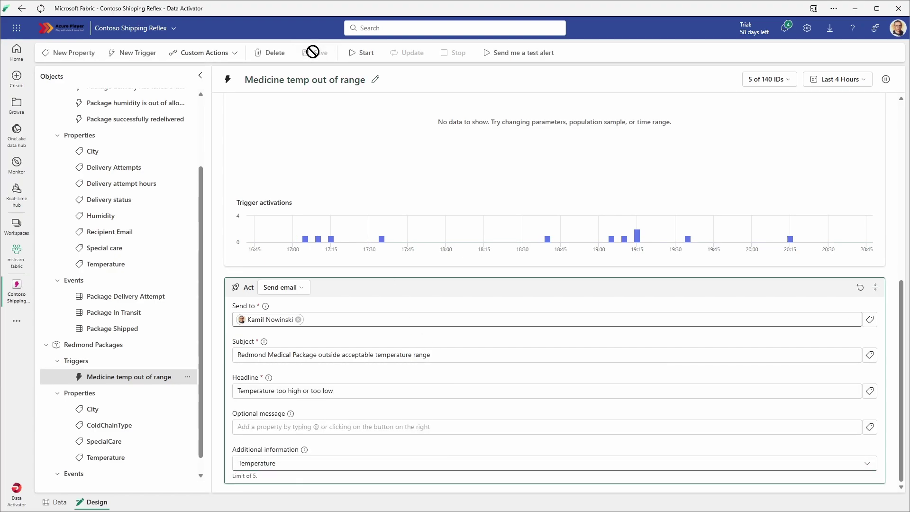
pyautogui.click(368, 57)
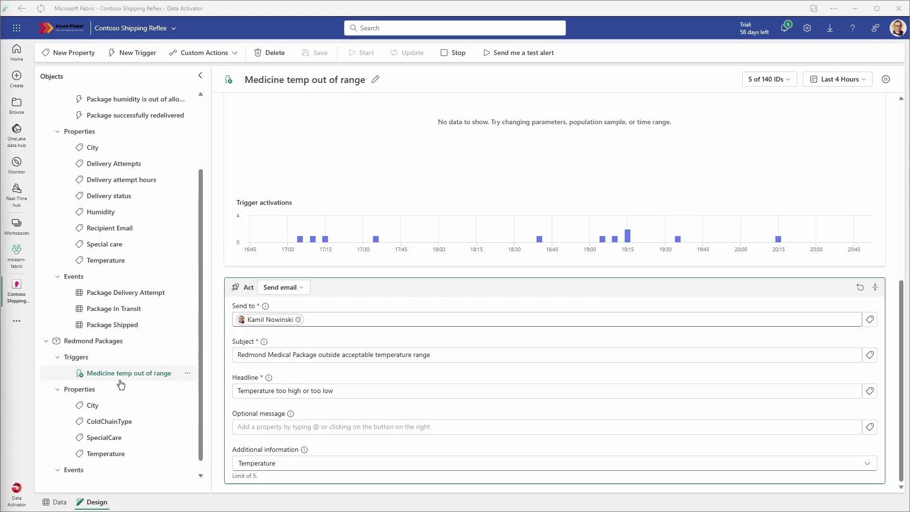
# Add a new property to the Redmond Packages object based on the PackageId column of the Package In Transit event.
pyautogui.scroll(-1, 92, 444)
pyautogui.click(113, 474)
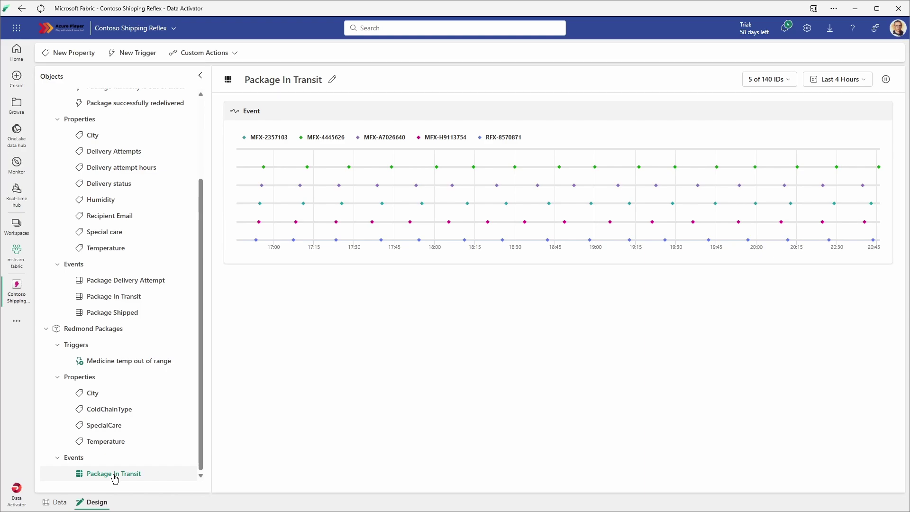
pyautogui.click(78, 53)
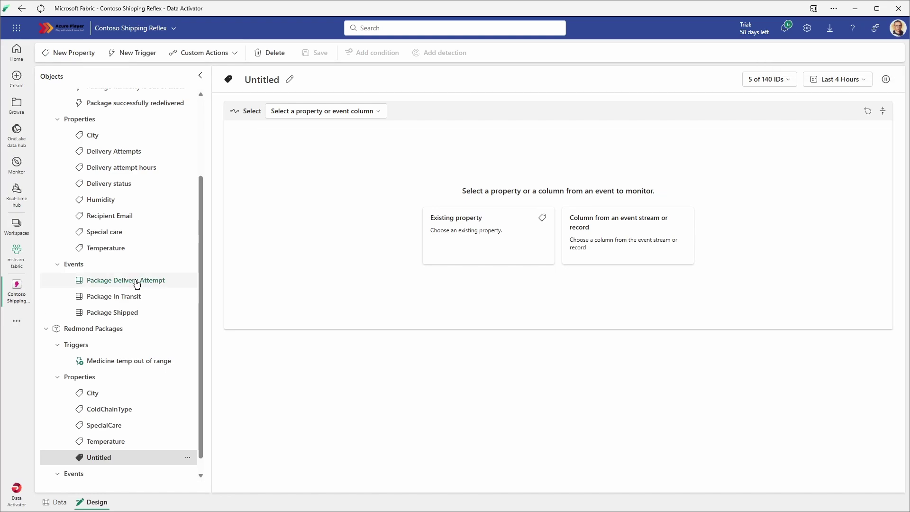
pyautogui.click(377, 119)
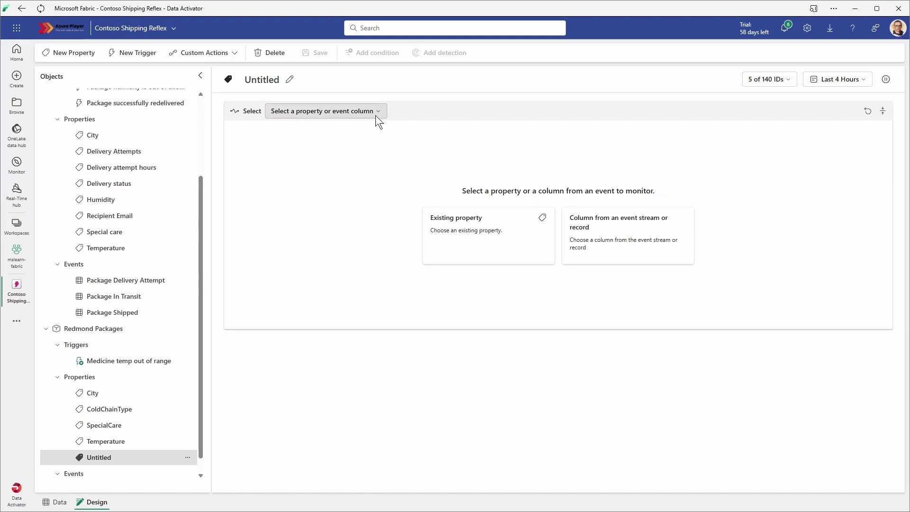
pyautogui.moveTo(375, 135)
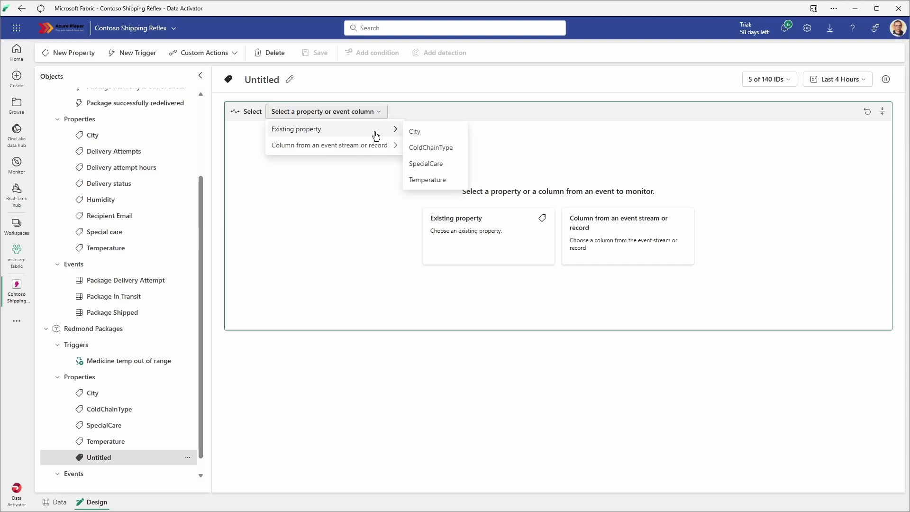
pyautogui.moveTo(371, 150)
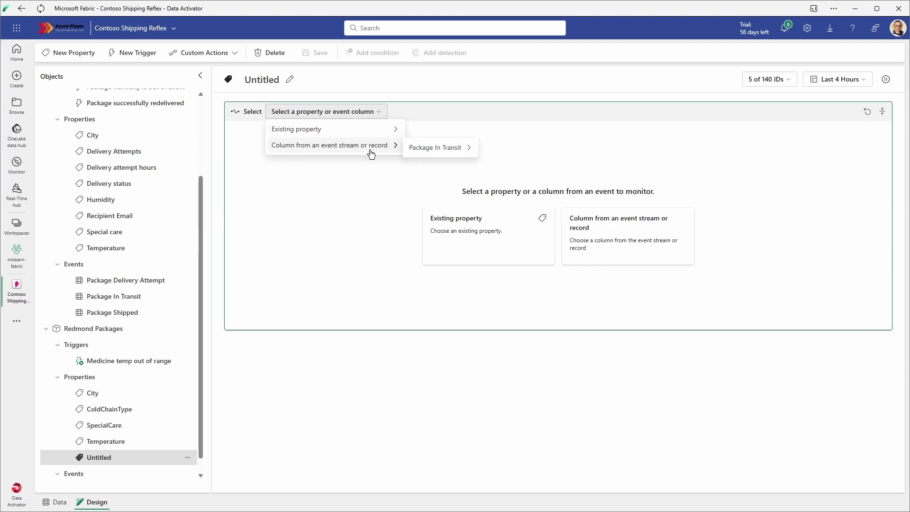
pyautogui.moveTo(426, 151)
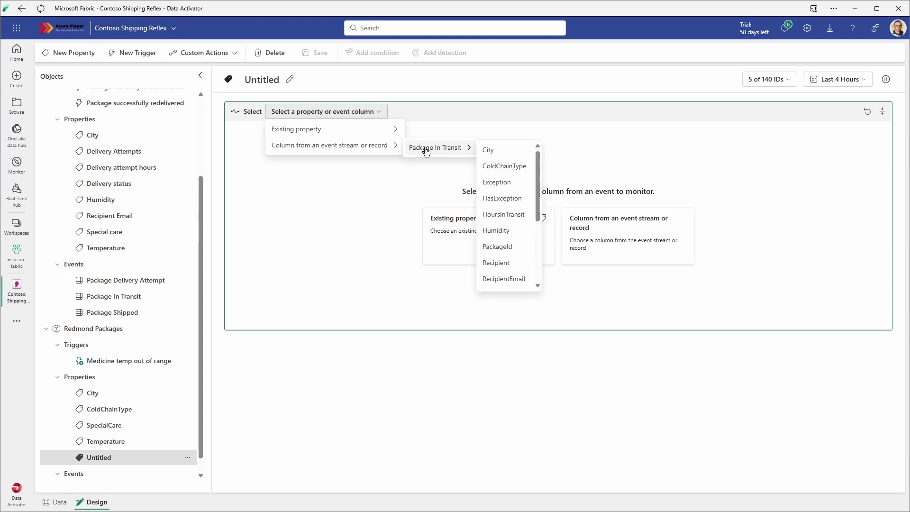
pyautogui.click(502, 248)
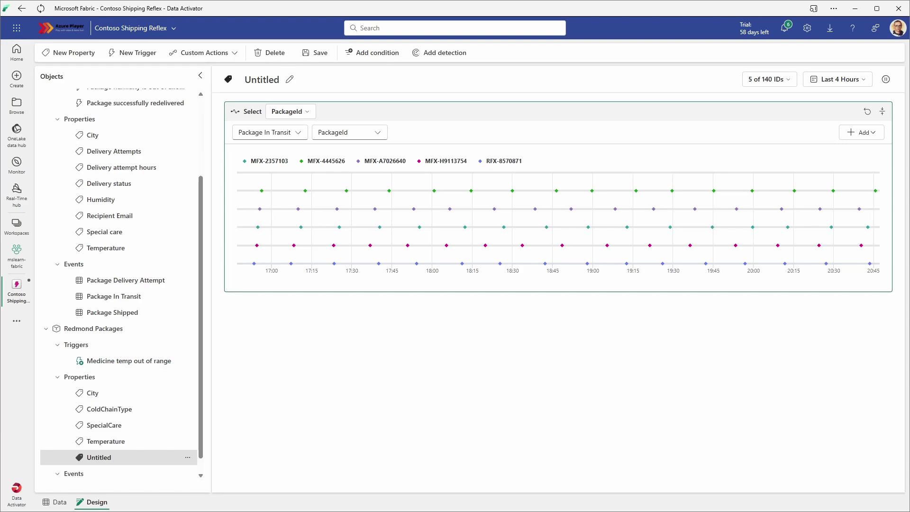
# Name the new property PackageId and save it.
pyautogui.click(266, 80)
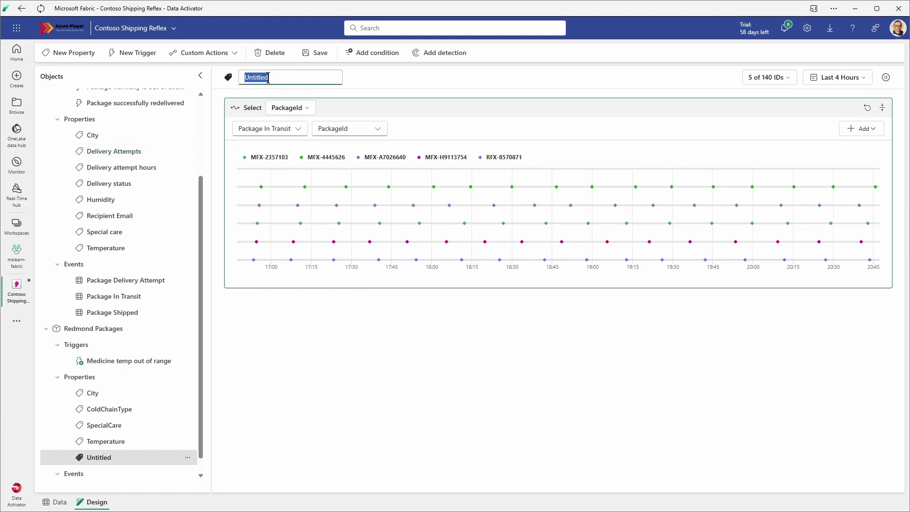
pyautogui.write('PackageId')
pyautogui.click(471, 81)
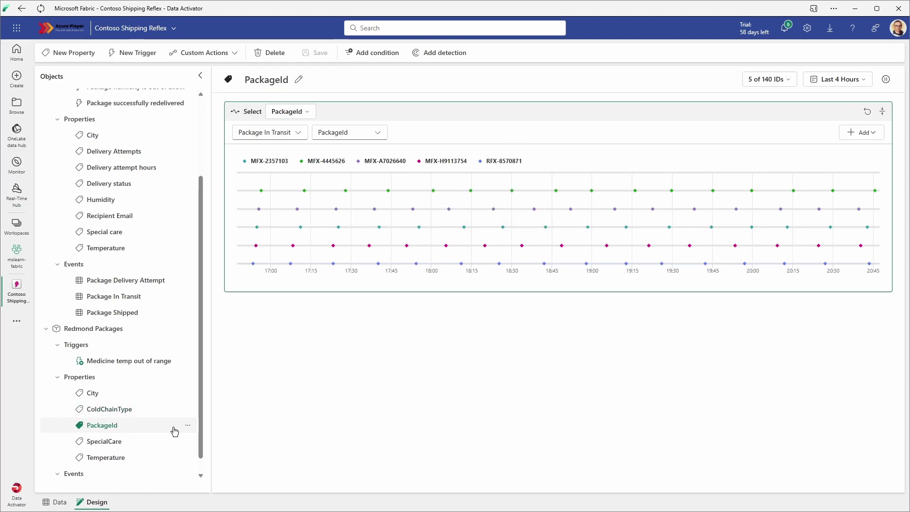
# Add PackageId to the additional information in the email action of the Medicine temp out of range trigger.
pyautogui.click(146, 364)
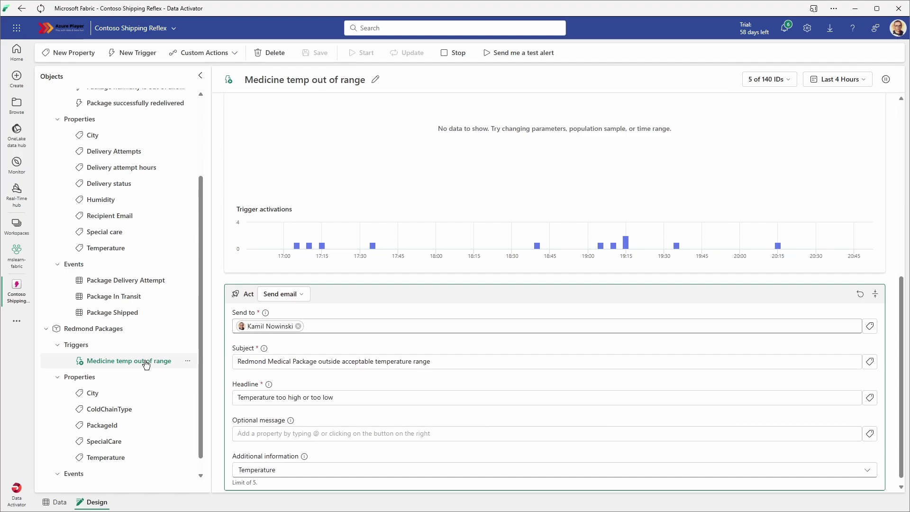
pyautogui.scroll(-1, 313, 417)
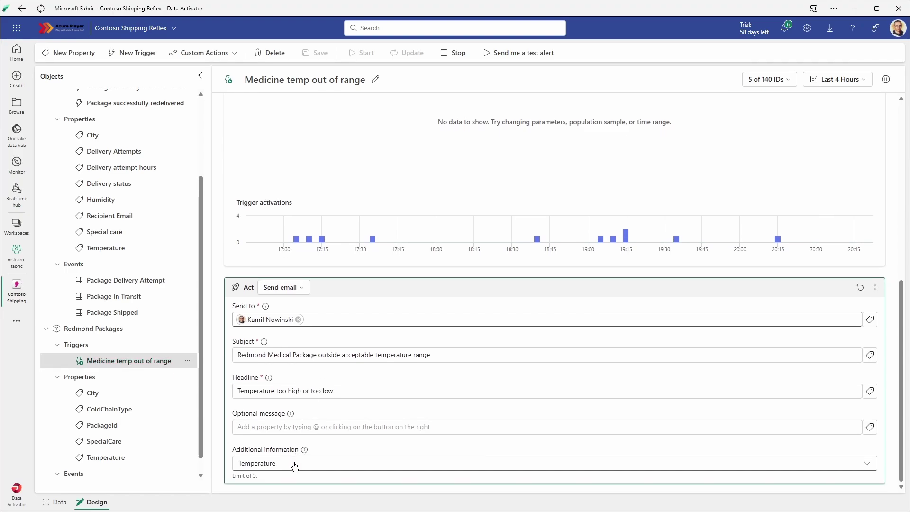
pyautogui.click(295, 466)
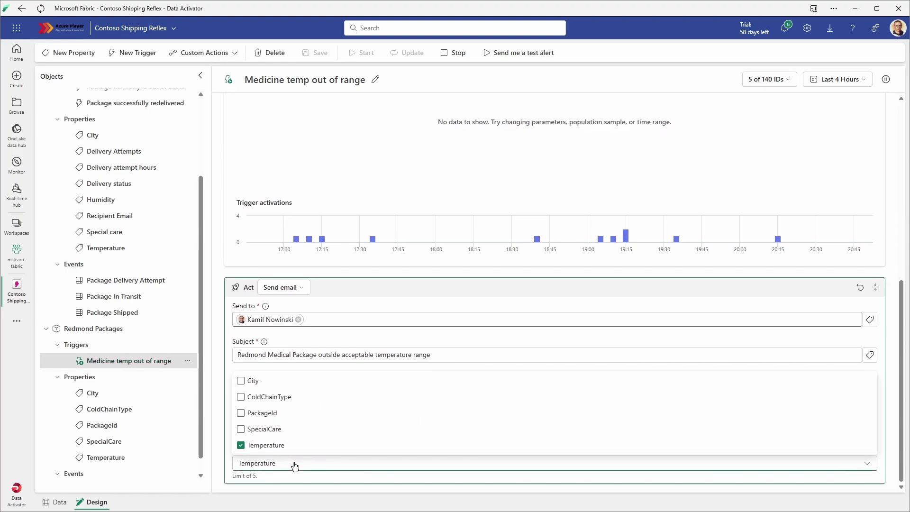
pyautogui.click(241, 414)
pyautogui.click(238, 475)
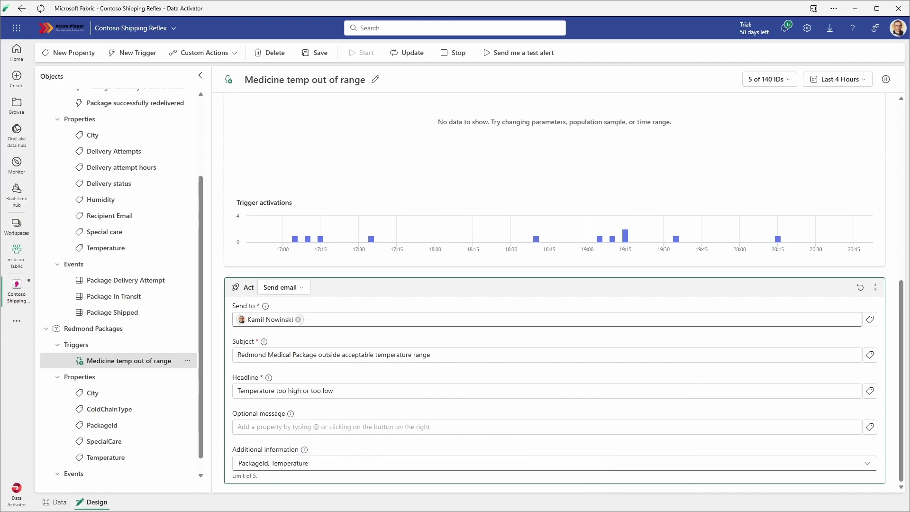
# Save the changes to the Medicine temp out of range trigger and update the running trigger with them.
pyautogui.click(318, 56)
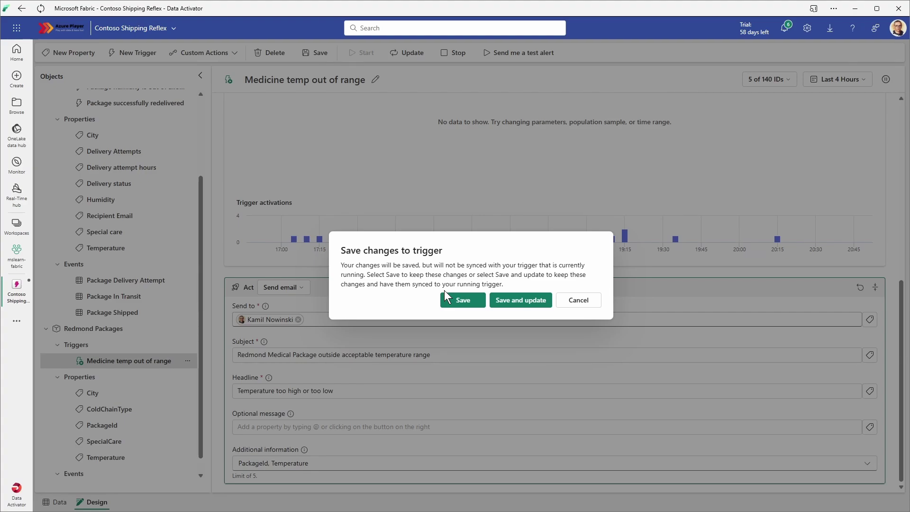
pyautogui.click(470, 306)
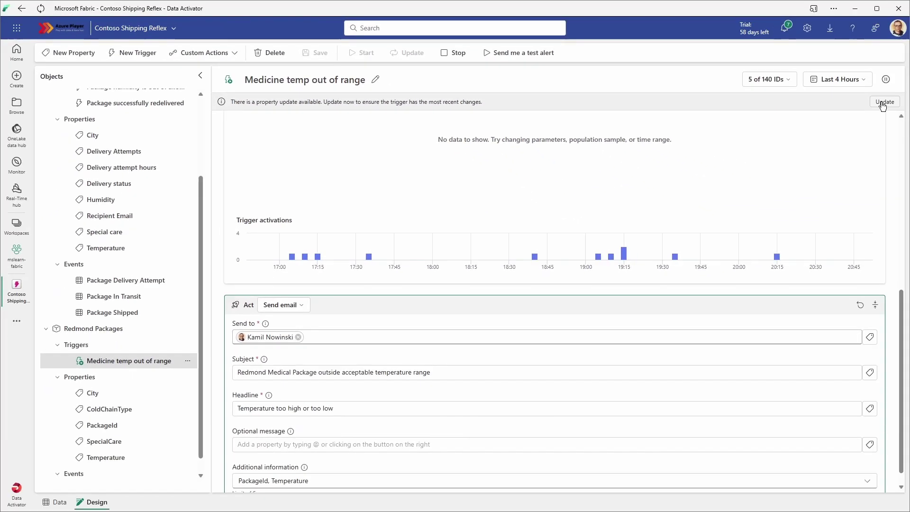
pyautogui.click(884, 103)
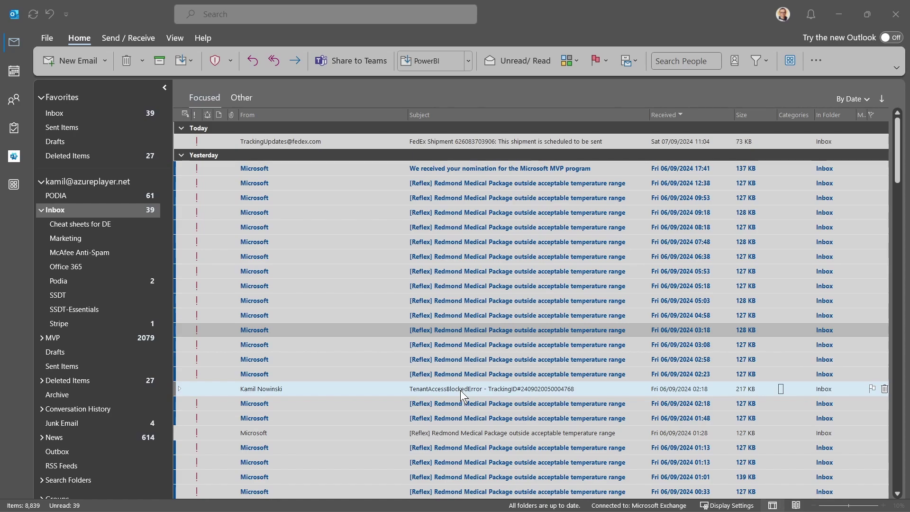
# In Outlook, open two of the Redmond Medical Package alert emails and check the temperature and PackageId details in each.
pyautogui.click(514, 349)
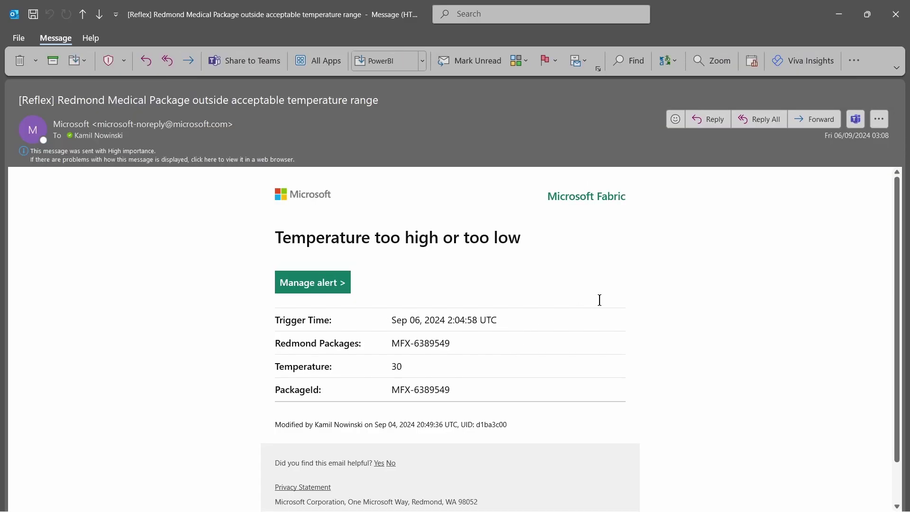
pyautogui.scroll(2, 638, 240)
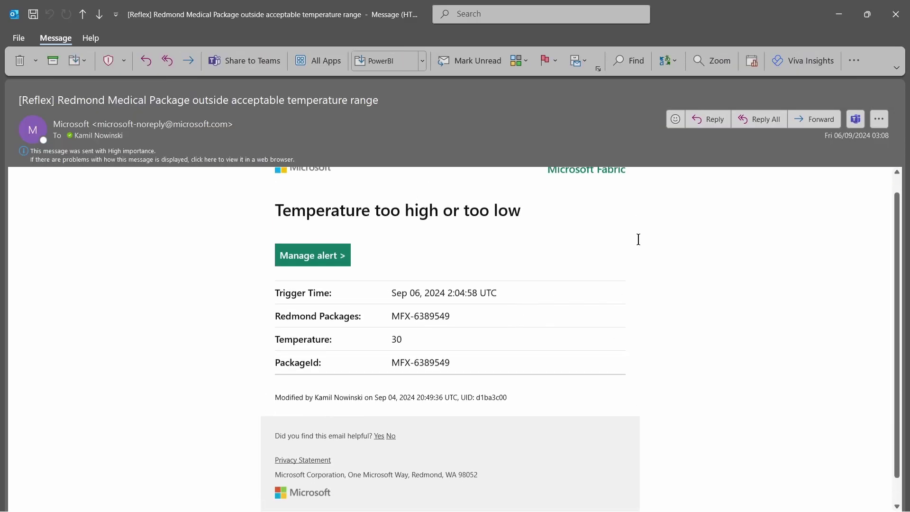
pyautogui.click(896, 14)
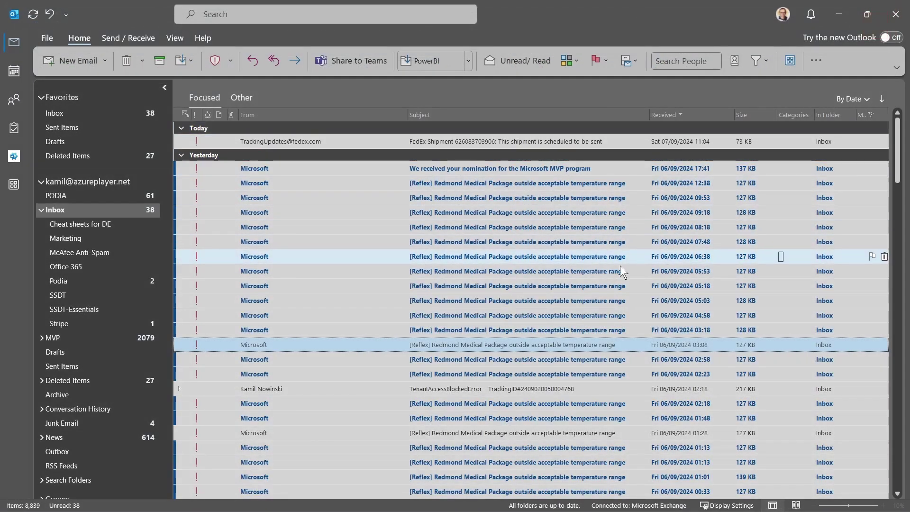
pyautogui.click(560, 332)
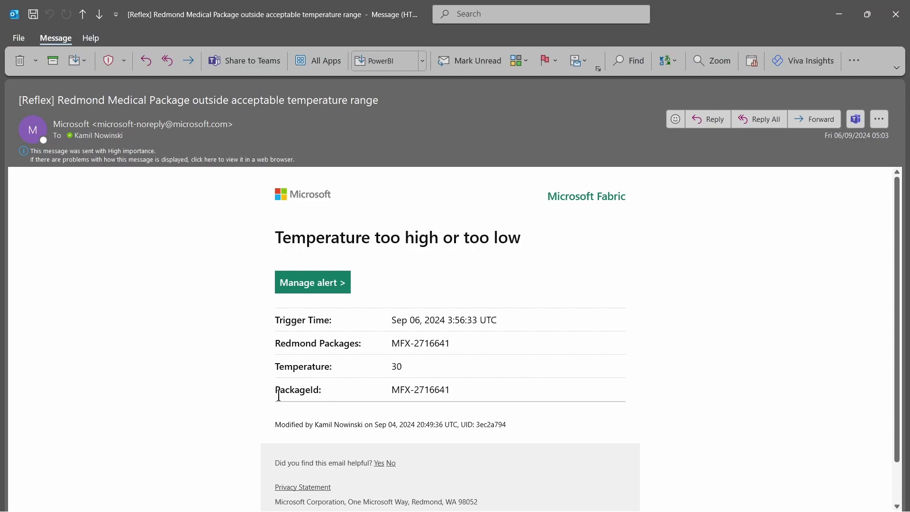
pyautogui.moveTo(277, 391); pyautogui.dragTo(418, 401)
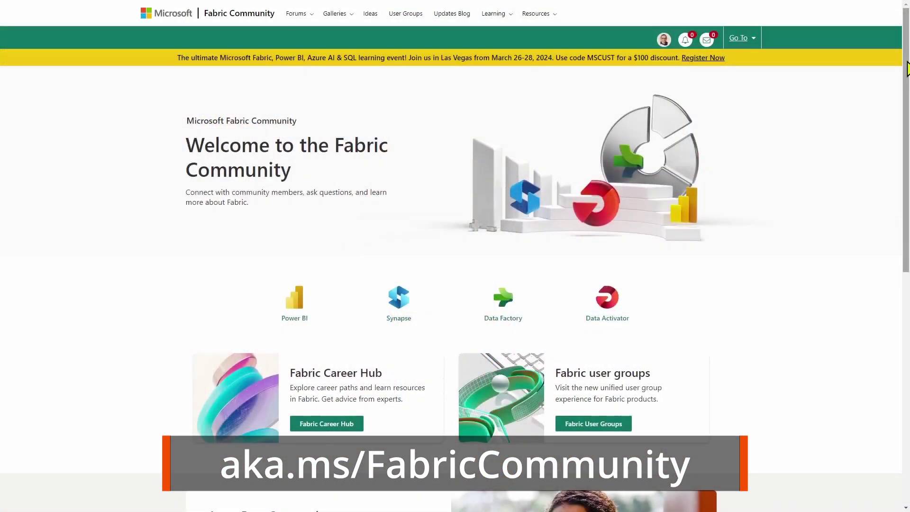
pyautogui.scroll(-2, 907, 105)
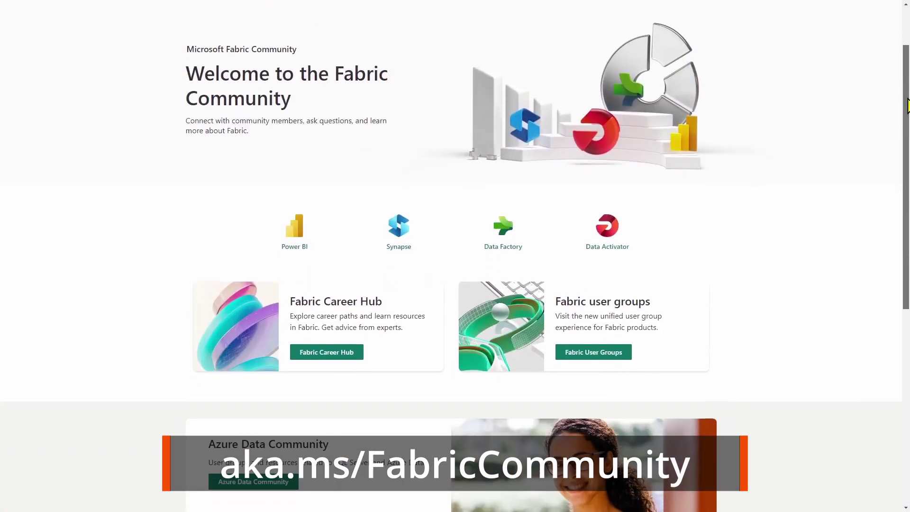
pyautogui.moveTo(907, 106); pyautogui.dragTo(907, 268)
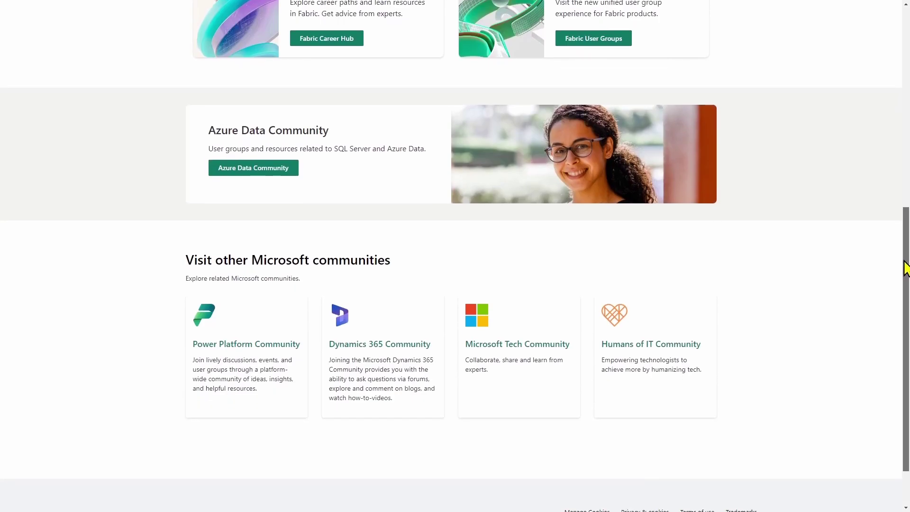